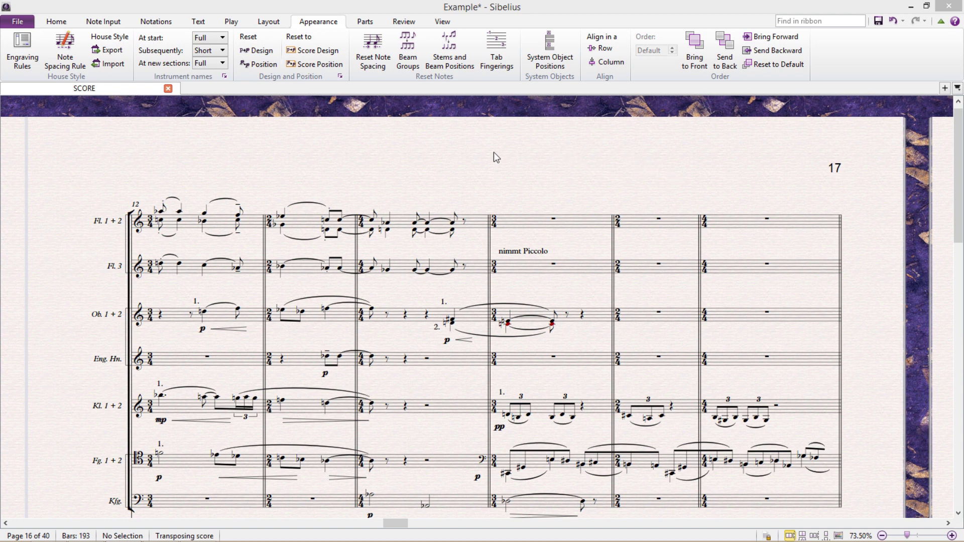
Step: In Engraving Rules, set the time signature text style to the large style
left_click(31, 43)
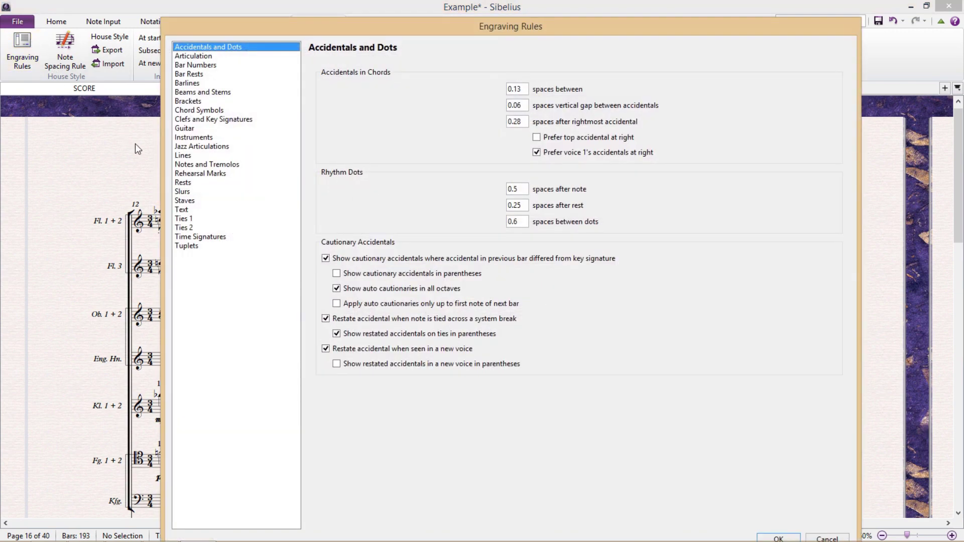
left_click(233, 237)
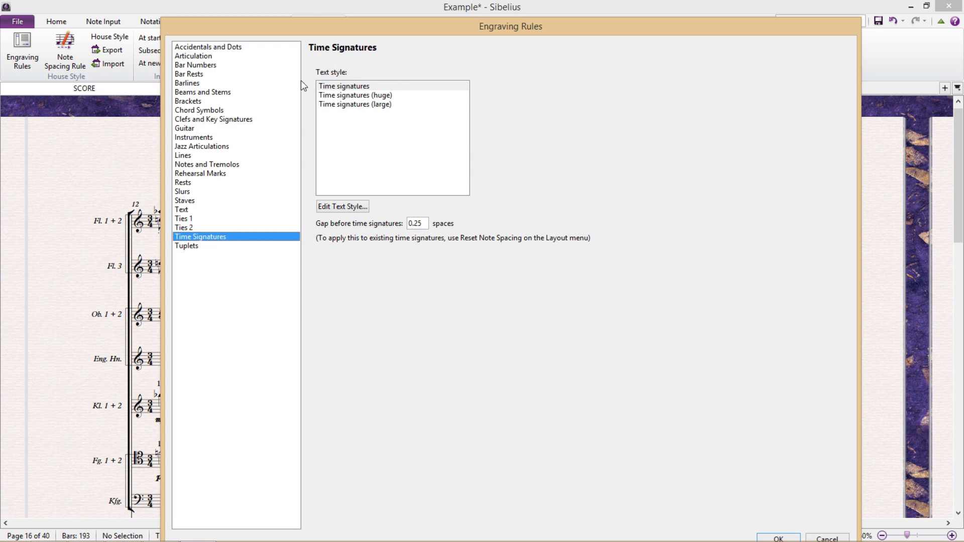
left_click(380, 106)
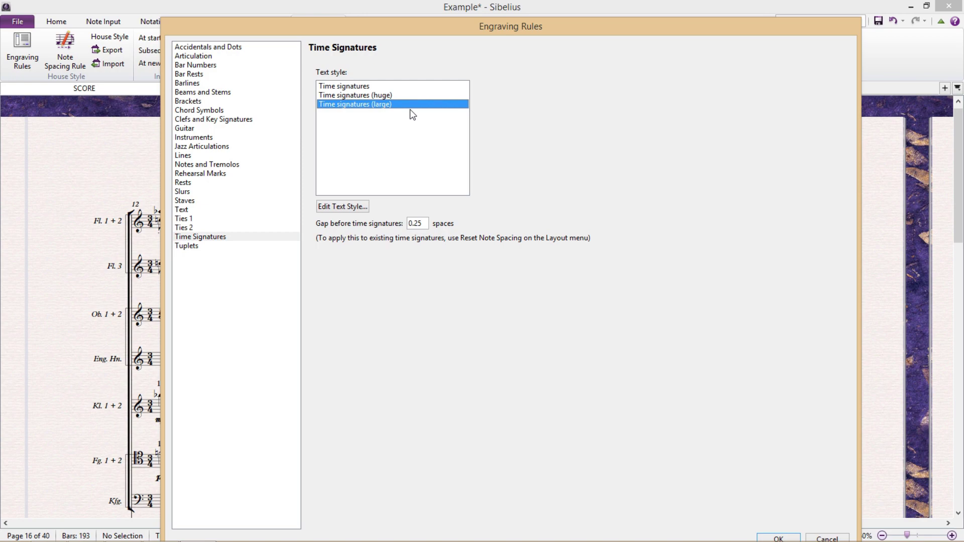
left_click(780, 538)
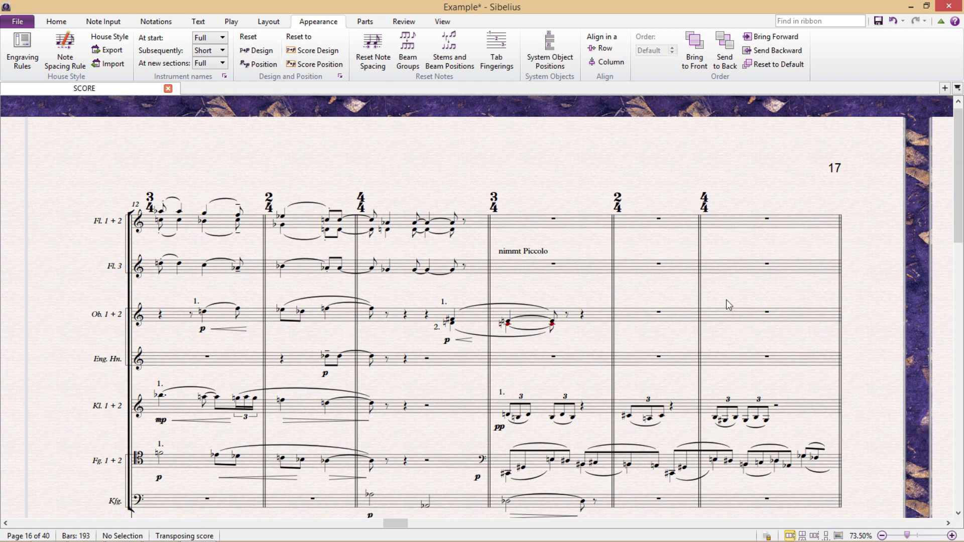
Step: Switch the time signature text style to Time signatures (huge)
left_click(27, 60)
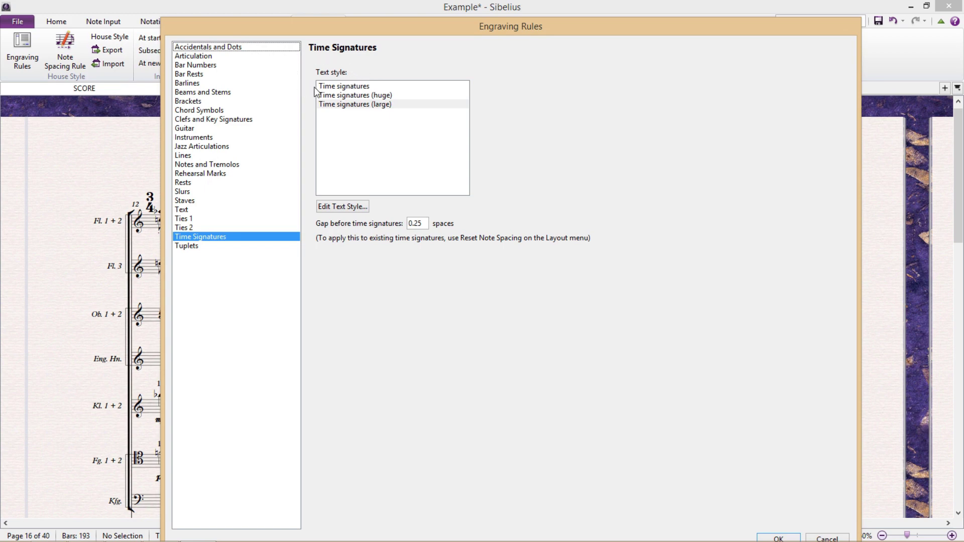
left_click(385, 95)
mouse_move(450, 19)
left_mouse_down()
mouse_move(461, 55)
mouse_move(461, 27)
left_mouse_up()
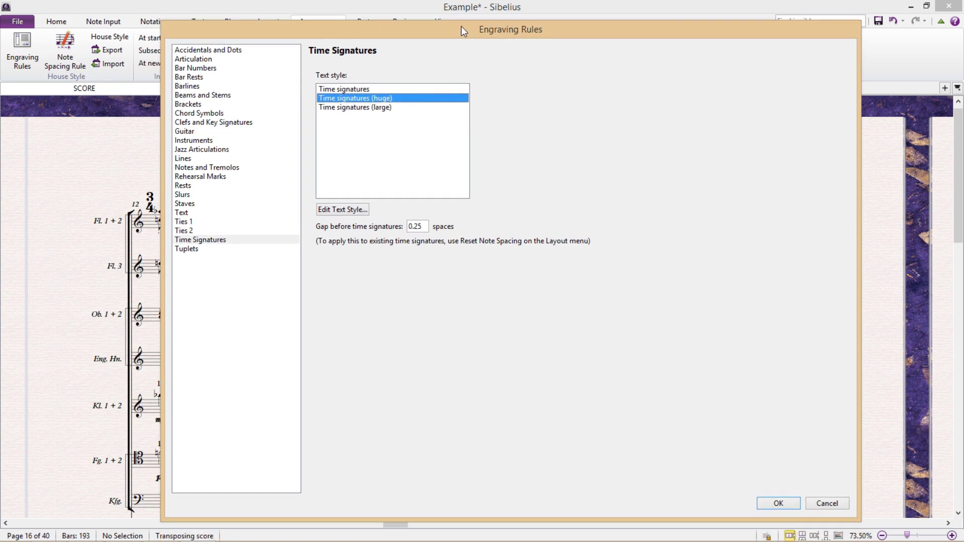
left_click(788, 502)
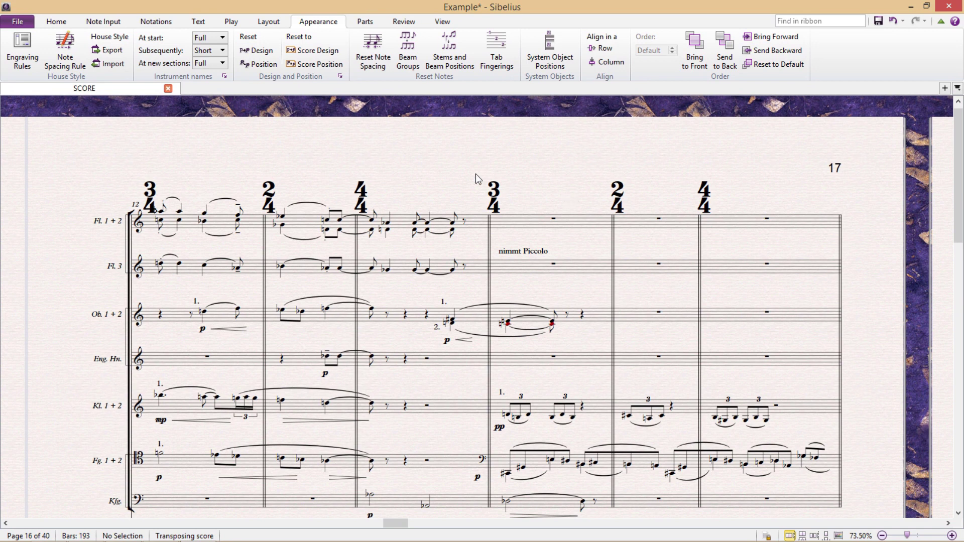
Step: Create a new text style copied from Time signatures (huge)
left_click(199, 22)
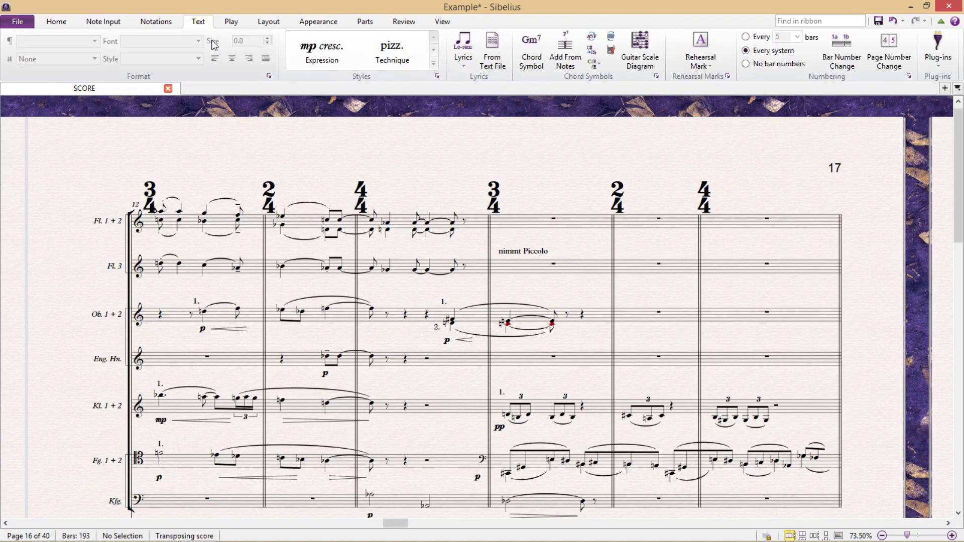
left_click(437, 77)
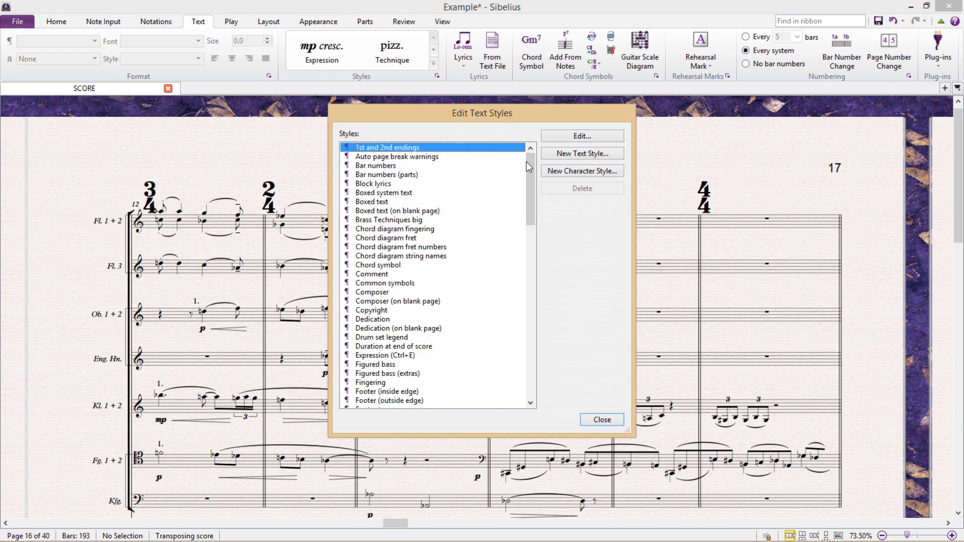
left_click_drag(526, 161, 527, 344)
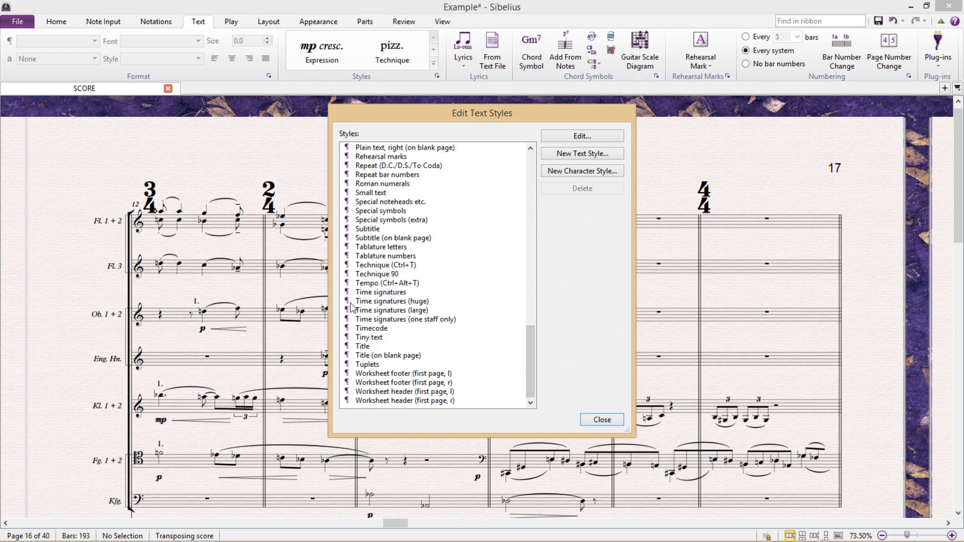
left_click(403, 301)
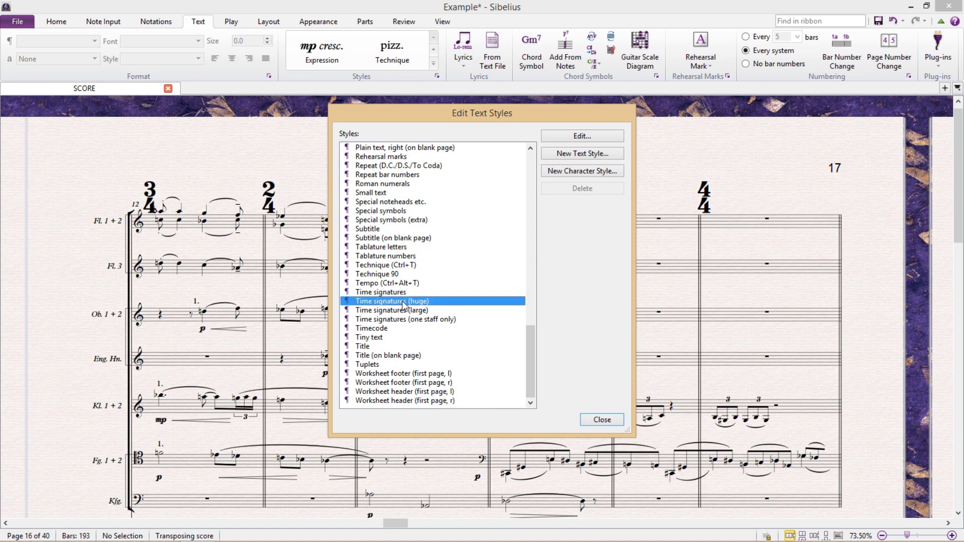
left_click(601, 157)
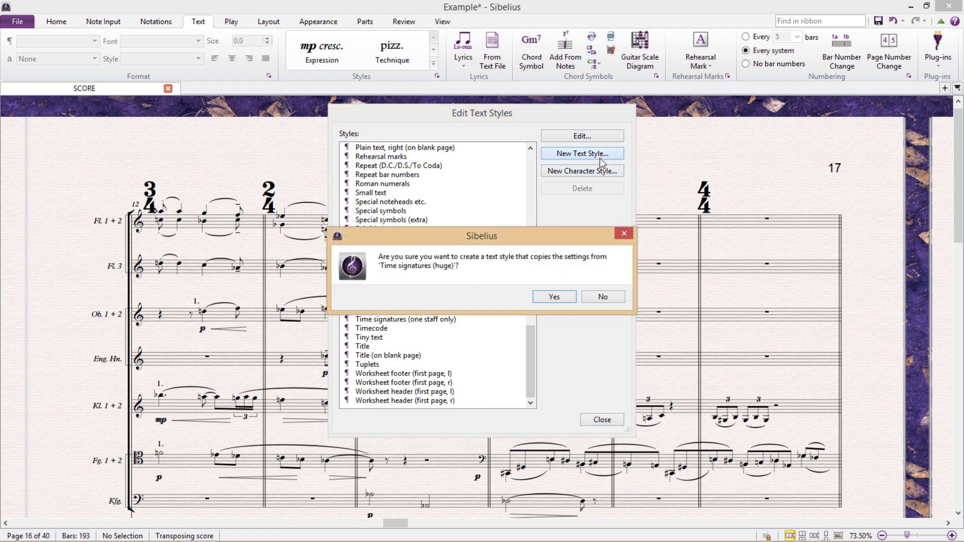
left_click(569, 299)
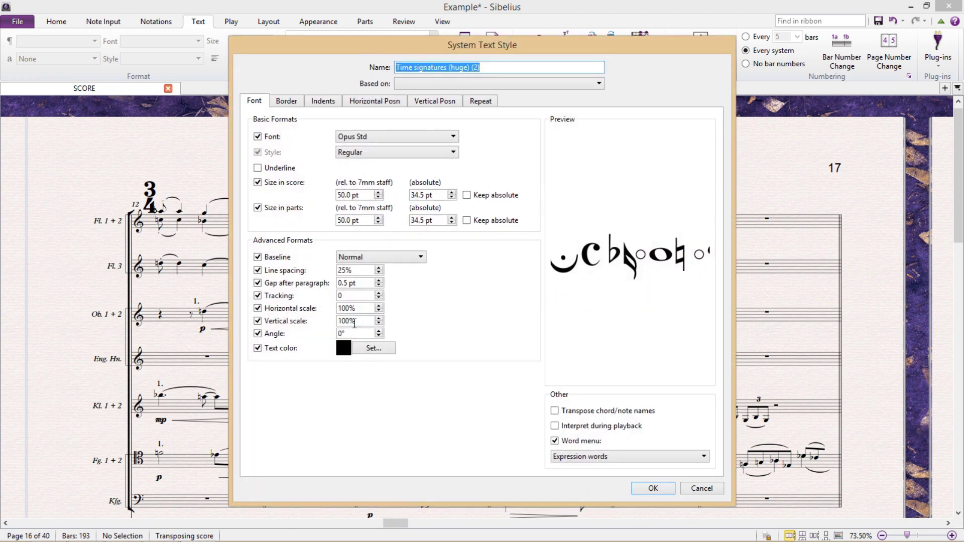
Step: Give the new style 200% vertical scale and Arial Black Bold Italic font
left_click_drag(346, 321, 339, 320)
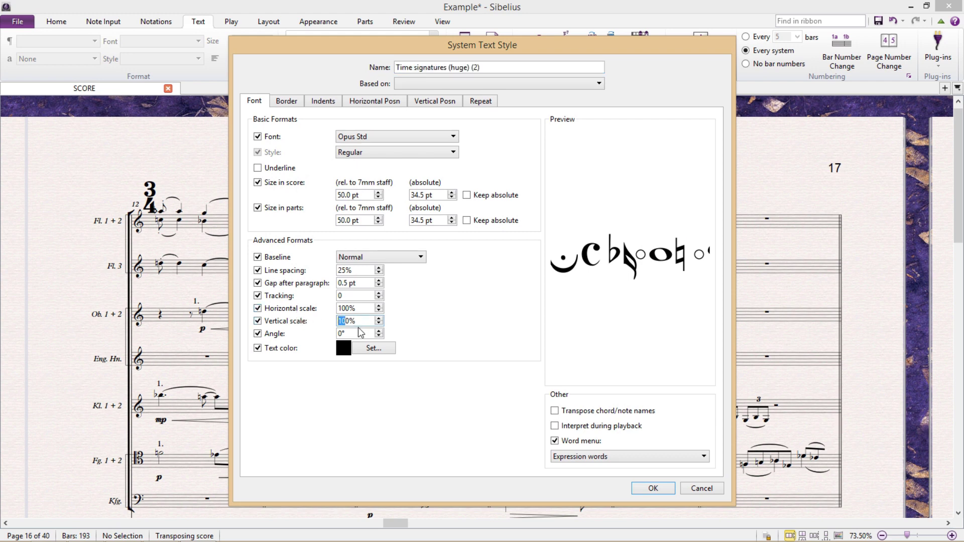
type("20")
left_click(376, 137)
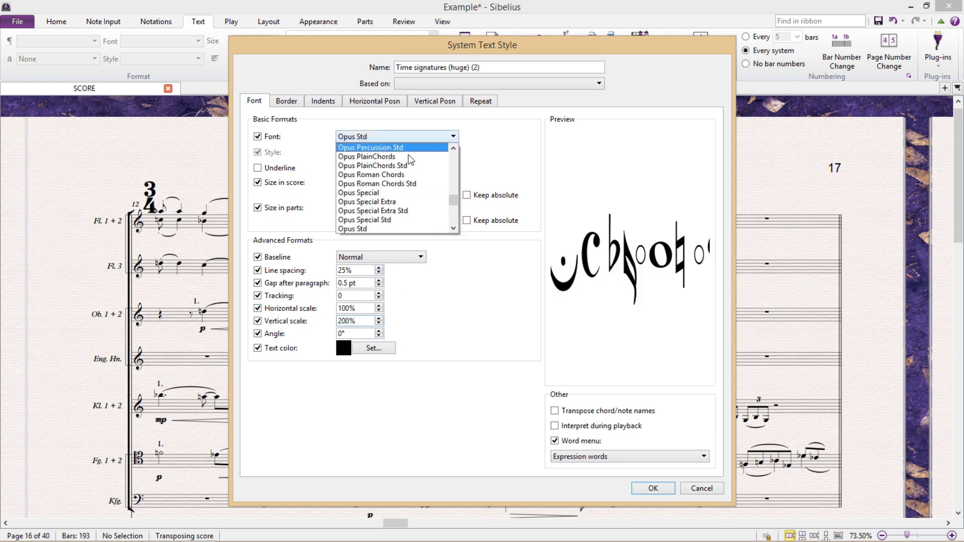
left_click_drag(453, 205, 453, 164)
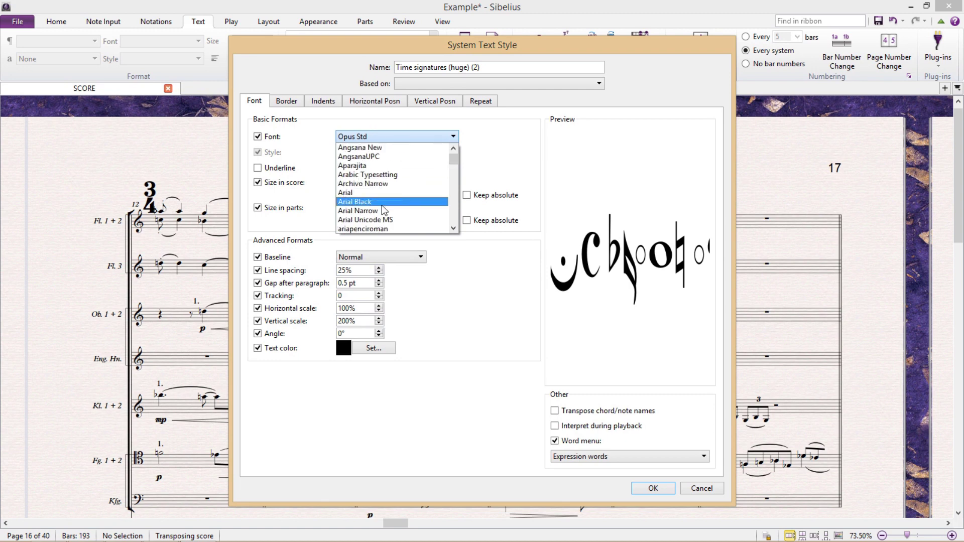
left_click(374, 202)
left_click(369, 152)
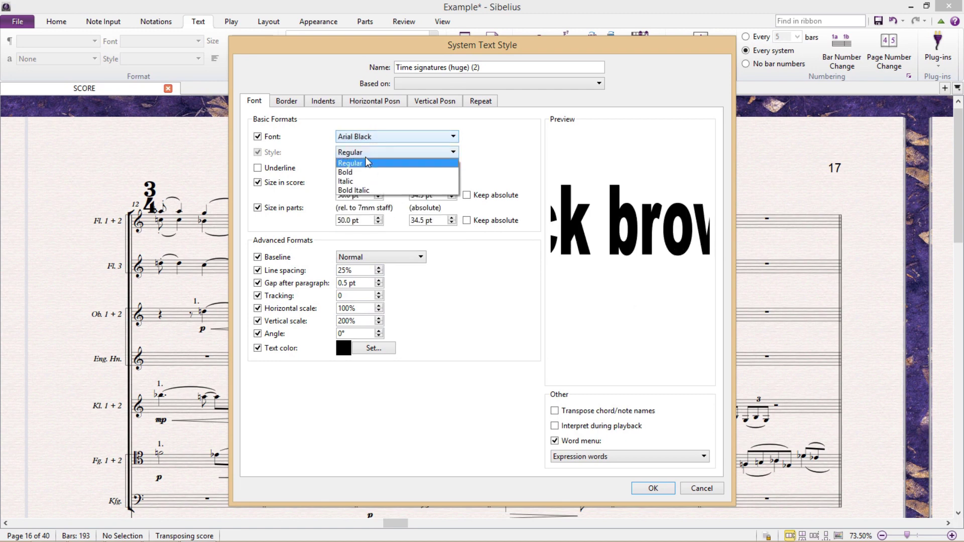
left_click(372, 191)
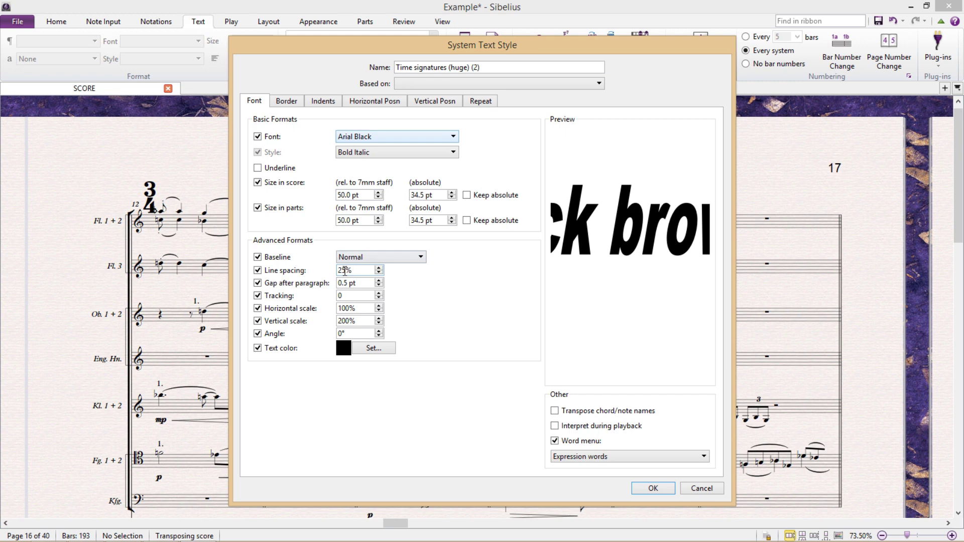
Step: Set line spacing to 50% and rename the style 'Time signatures unusual'
double_click(345, 271)
type("50")
left_click_drag(448, 67, 628, 85)
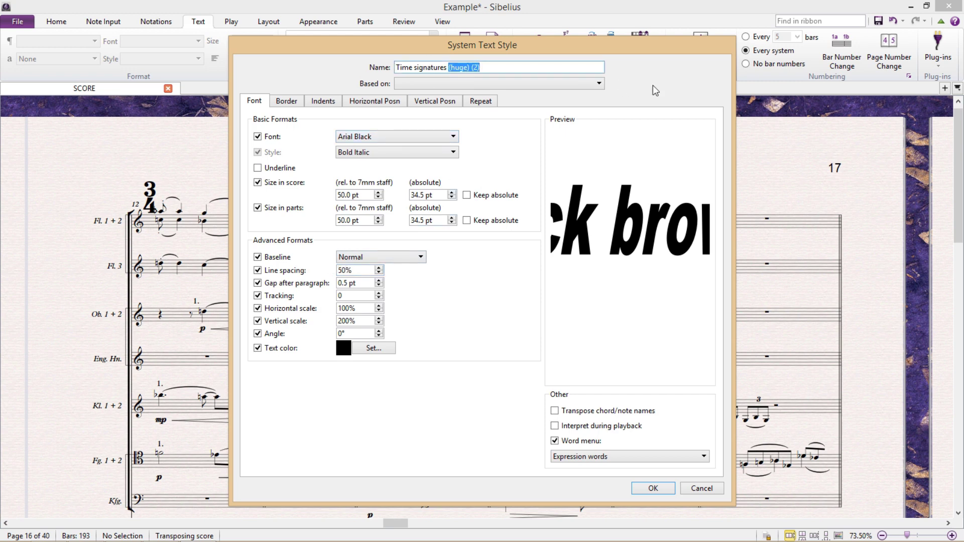
type("unusual")
Step: Save the new style and make Time signatures unusual the time signature text style
left_click(650, 488)
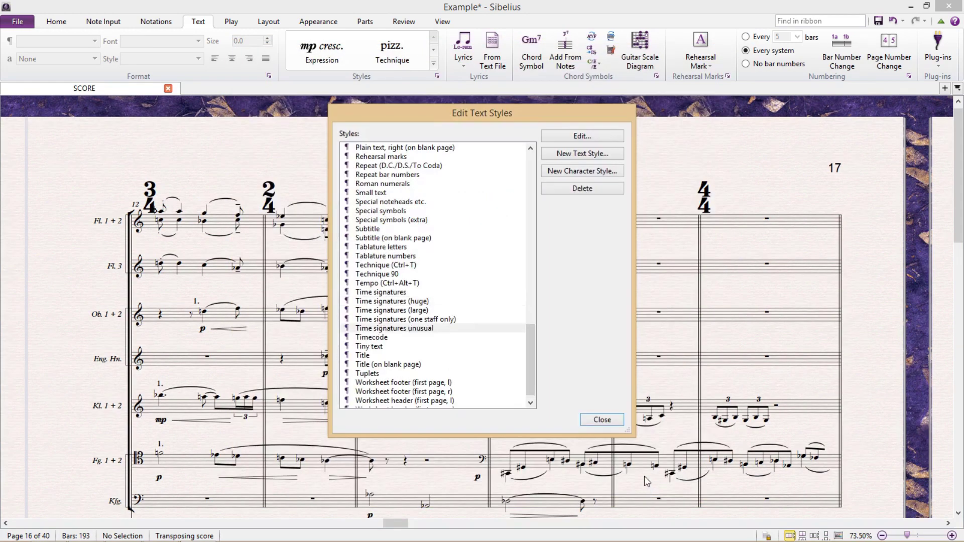
left_click(611, 422)
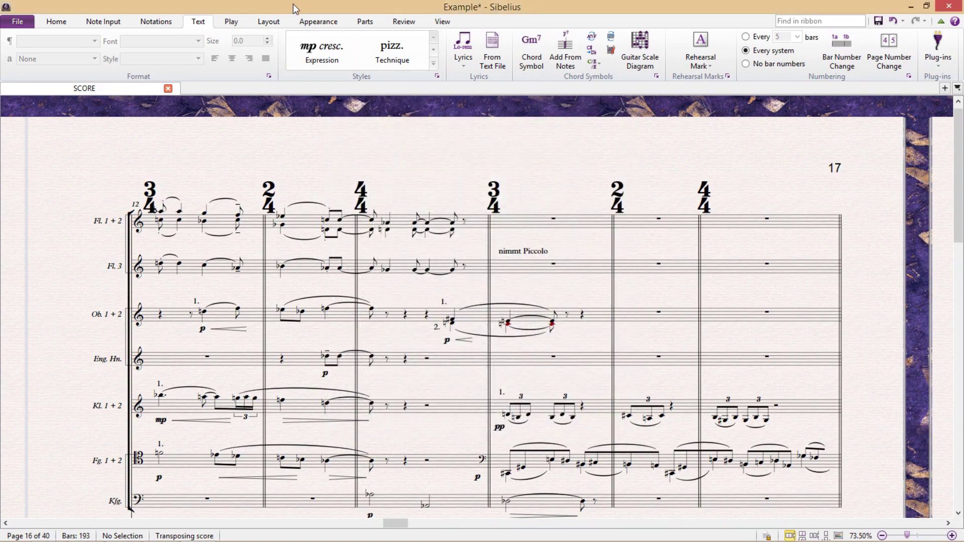
left_click(319, 21)
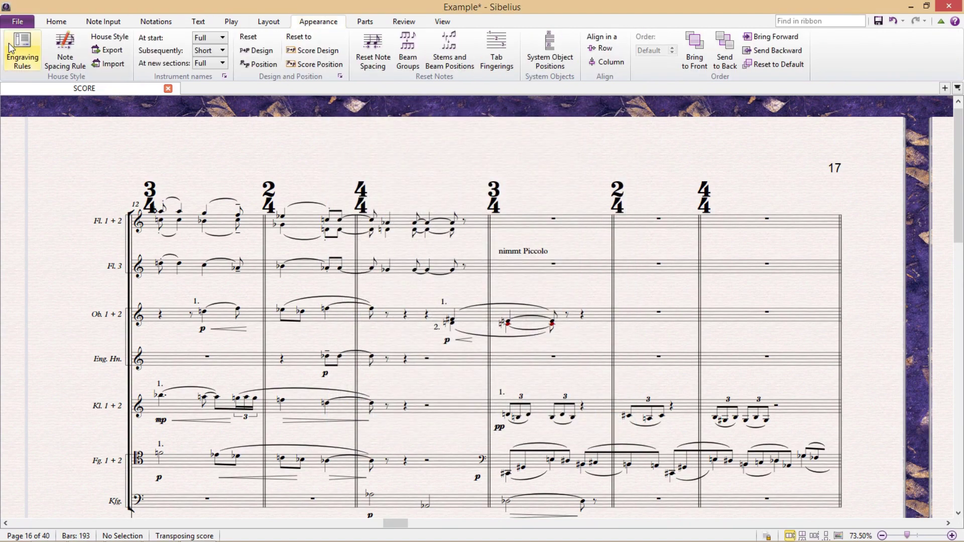
left_click(33, 59)
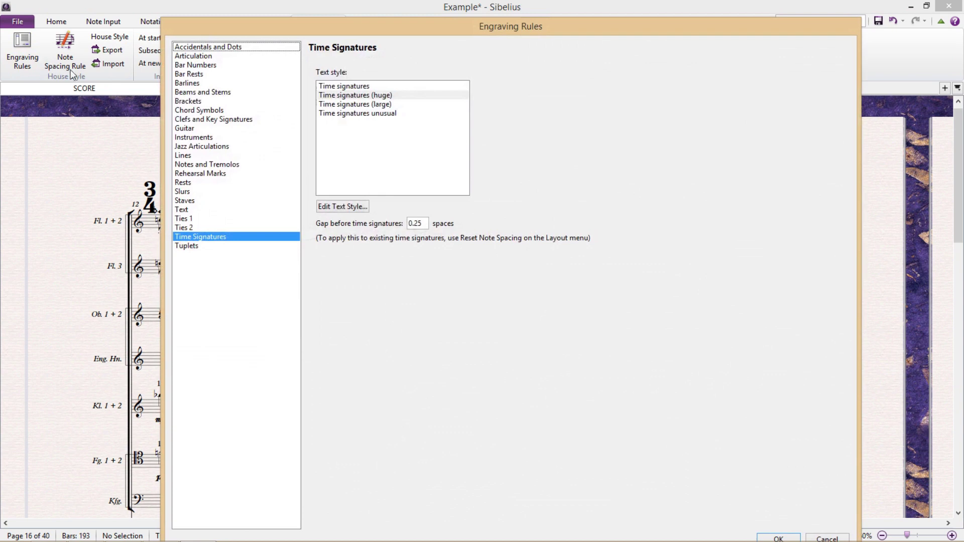
left_click(397, 113)
left_click(781, 537)
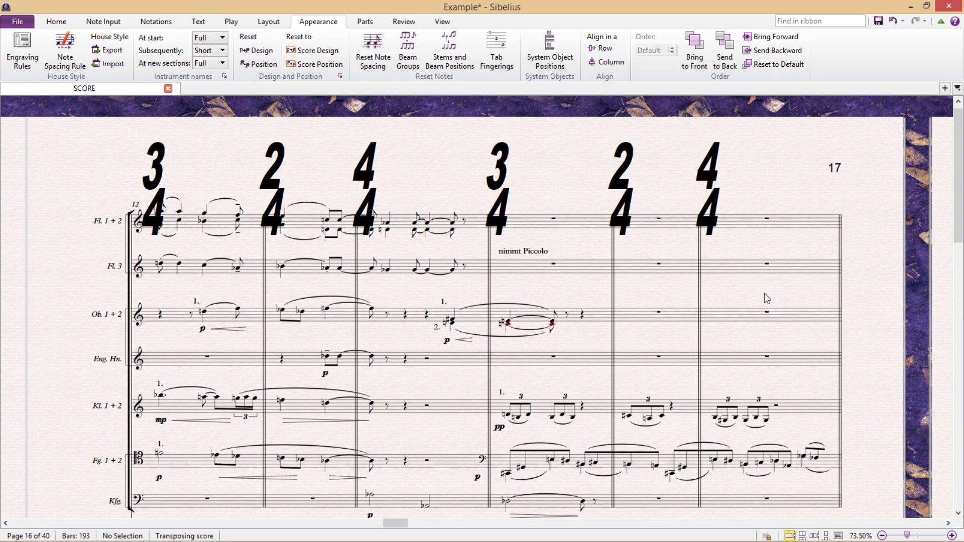
Step: Scroll and pan across pages 16–17 toward the score's upper left
scroll(742, 350, "down", 3)
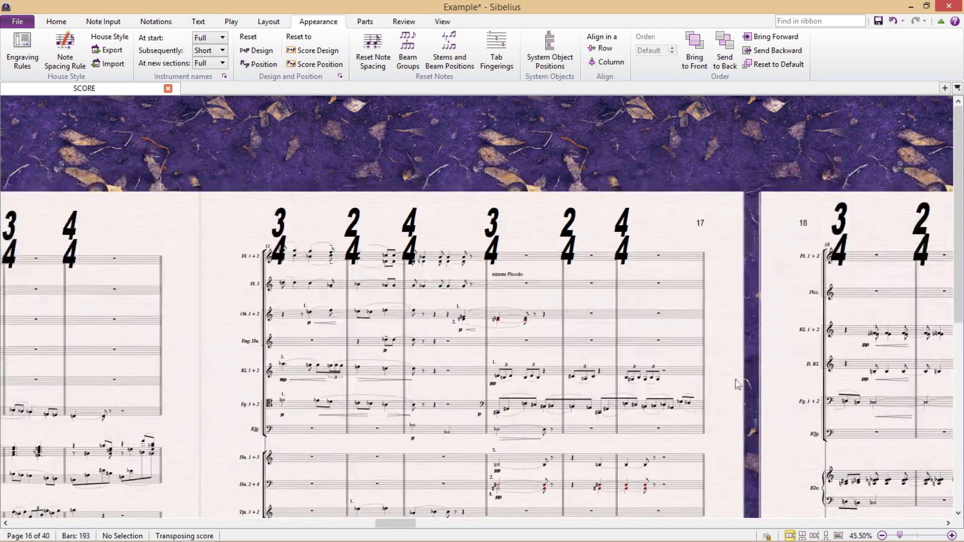
left_click_drag(718, 425, 731, 360)
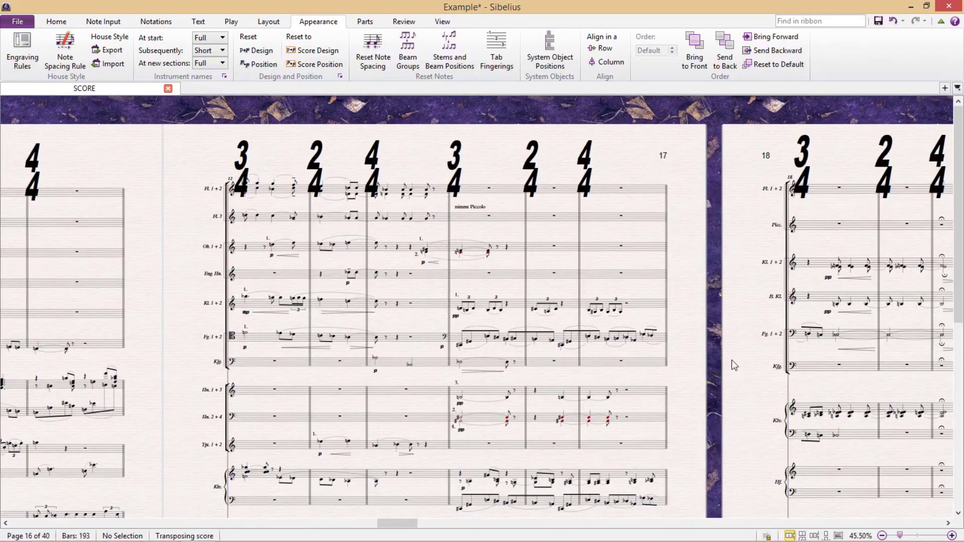
scroll(722, 365, "down", 1)
left_click_drag(703, 390, 658, 289)
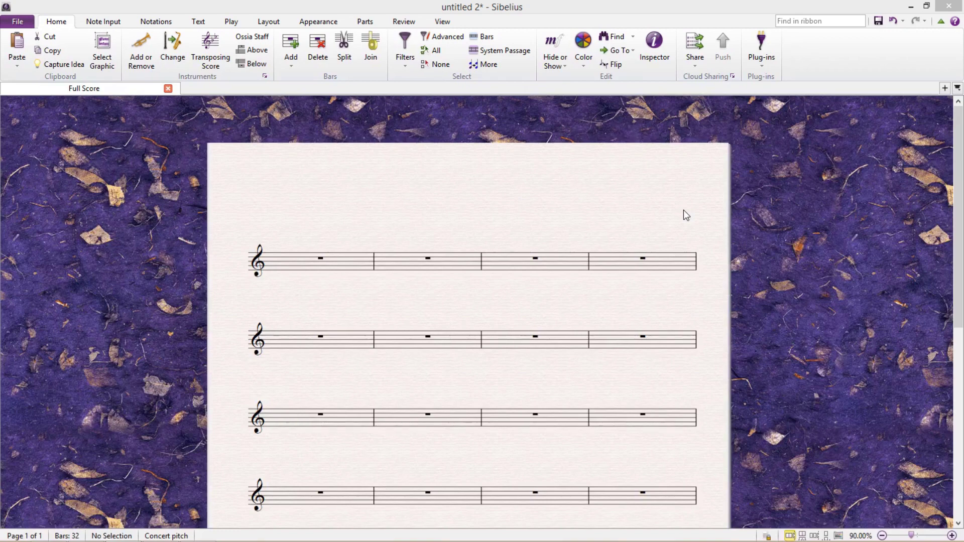
Step: Start the score in 4/4 with an eighth-note pickup bar
key("t")
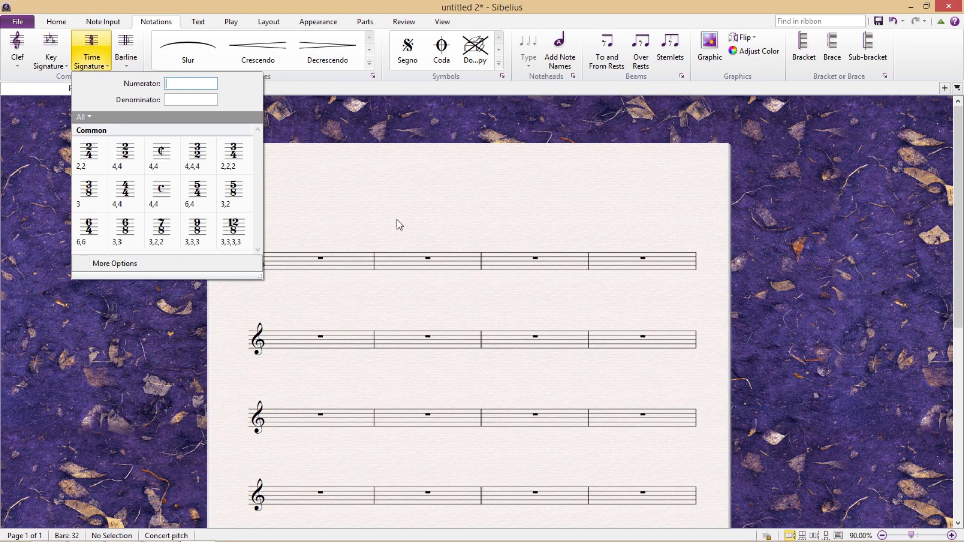
left_click(172, 263)
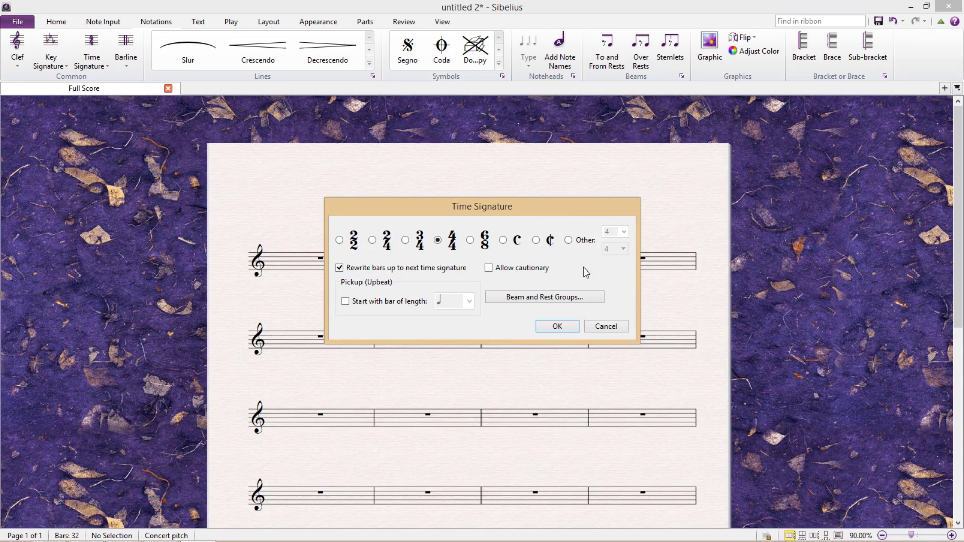
left_click(346, 301)
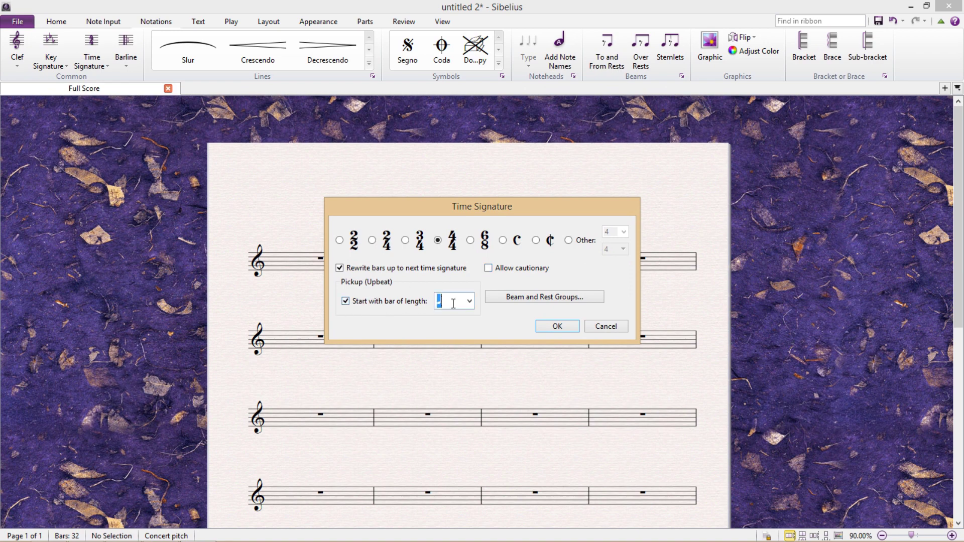
left_click(468, 301)
left_click(449, 344)
left_click(540, 326)
left_click(274, 267)
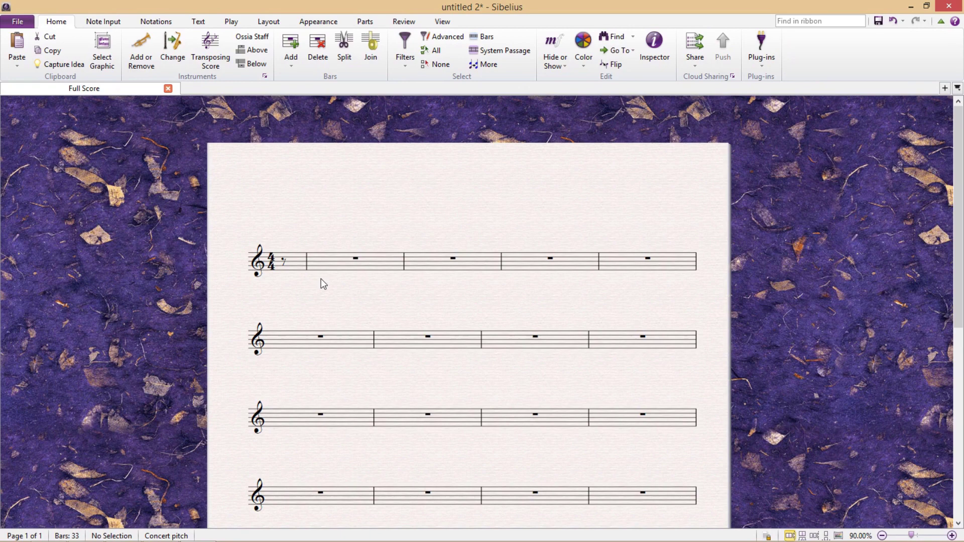
Step: Add a 3/4 time signature, with cautionary allowed, at the second system
key("t")
left_click(194, 313)
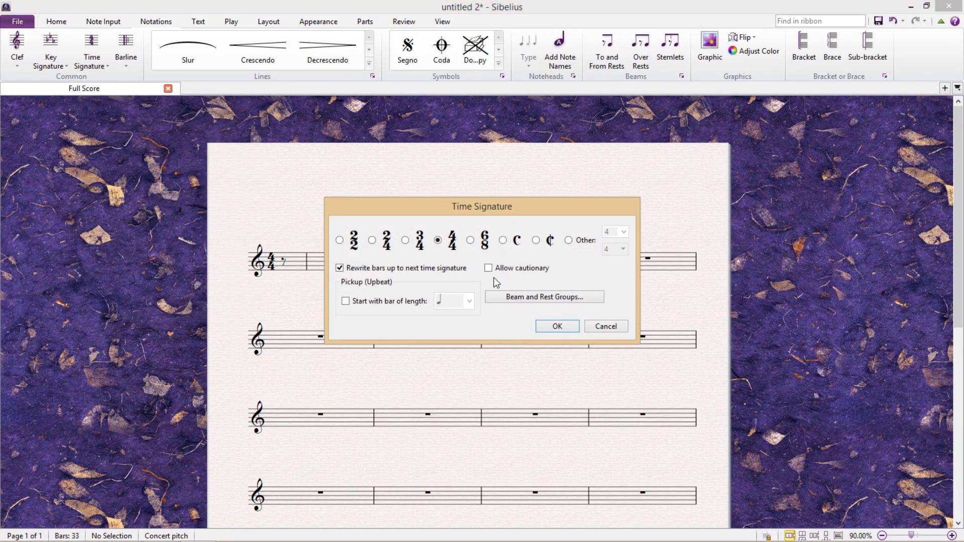
left_click(488, 267)
left_click(405, 240)
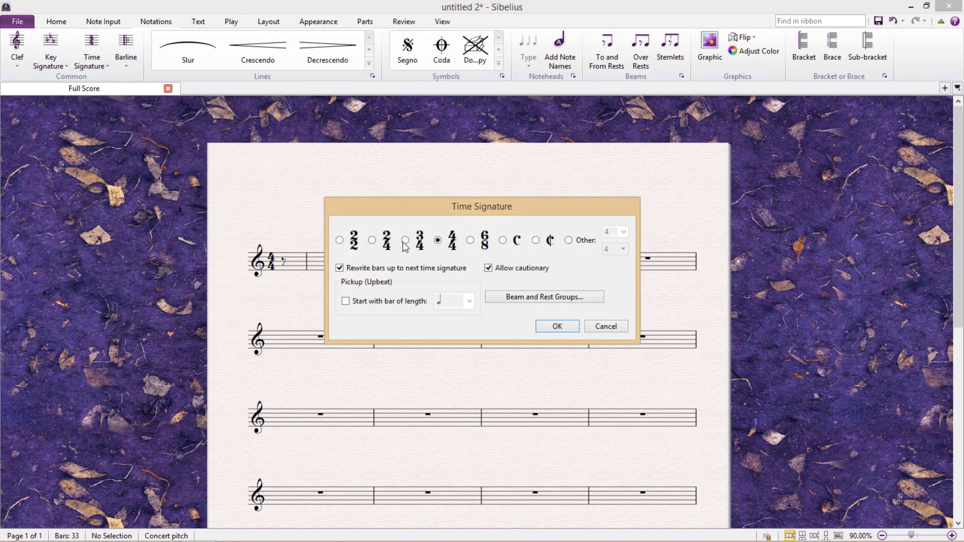
left_click(557, 326)
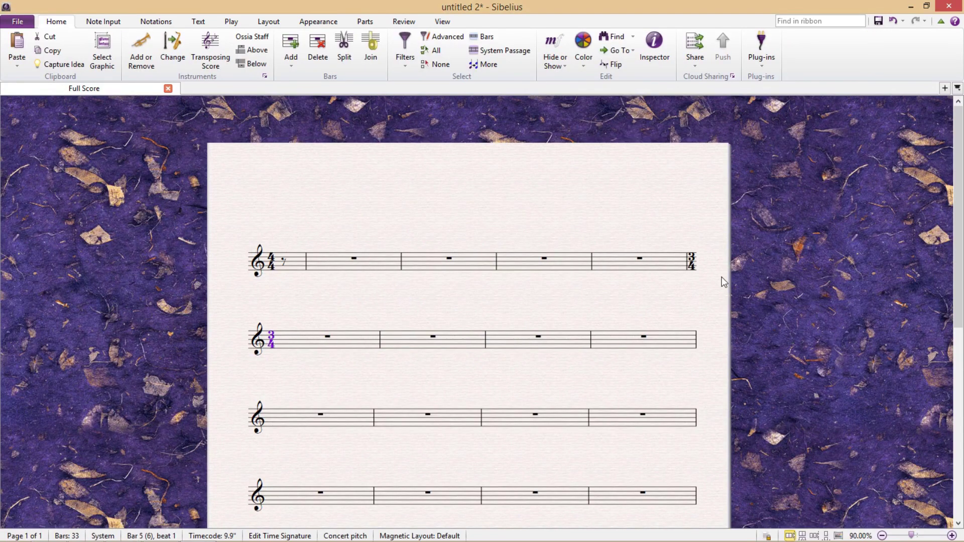
left_click(643, 219)
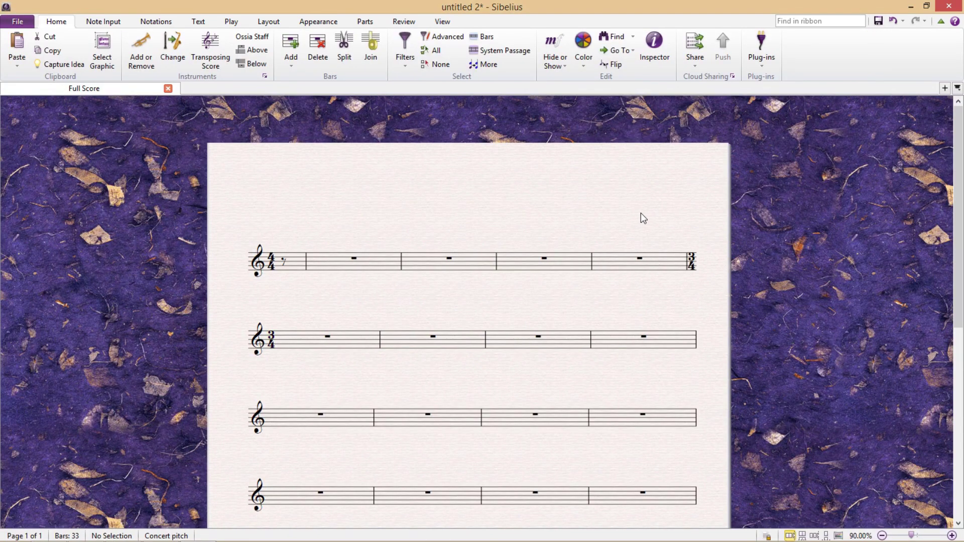
Step: Add a 2/4 time signature without cautionary at the start of the third system
key("t")
left_click(176, 312)
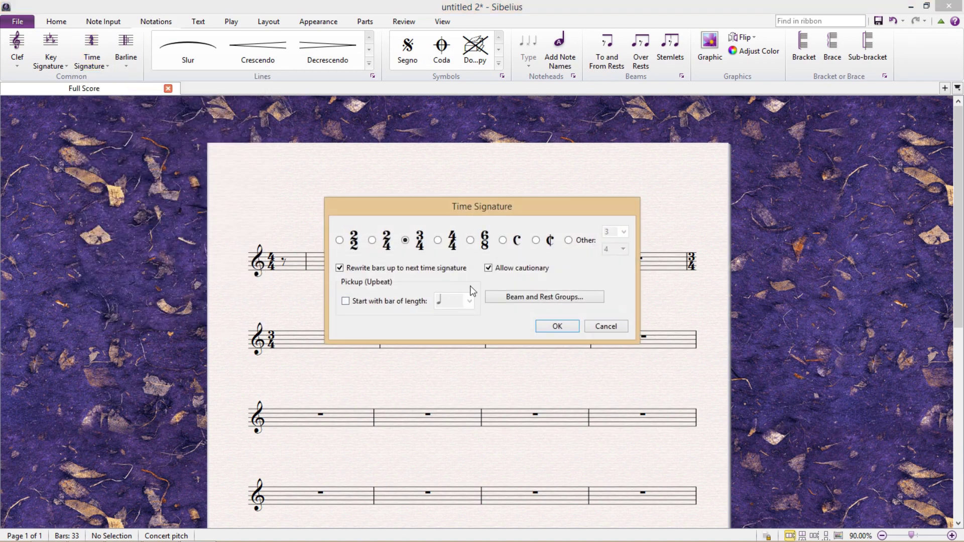
left_click(488, 267)
left_click(373, 241)
left_click(555, 327)
left_click(275, 420)
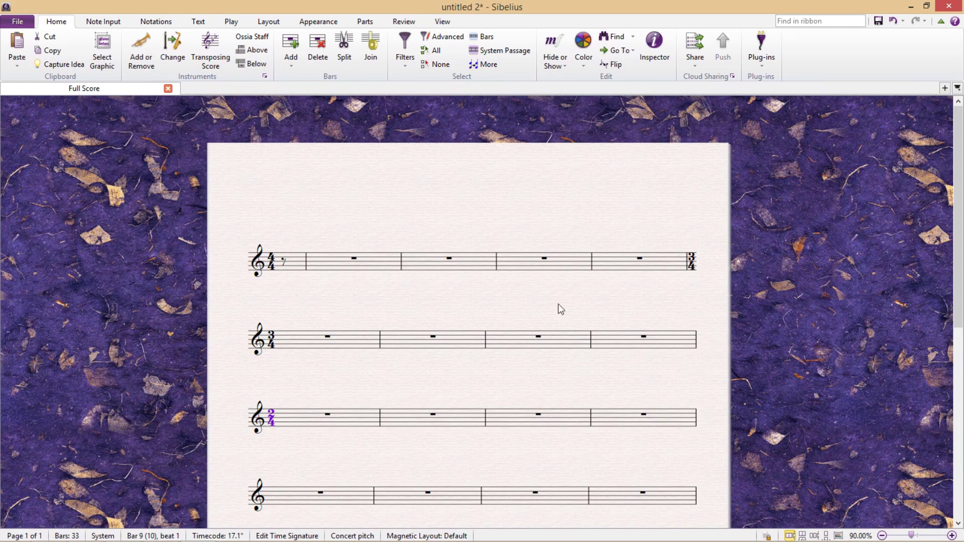
left_click(506, 310)
Step: Define a 4/4 time signature with eighth notes beamed in groups of 1,2,3,2
key("t")
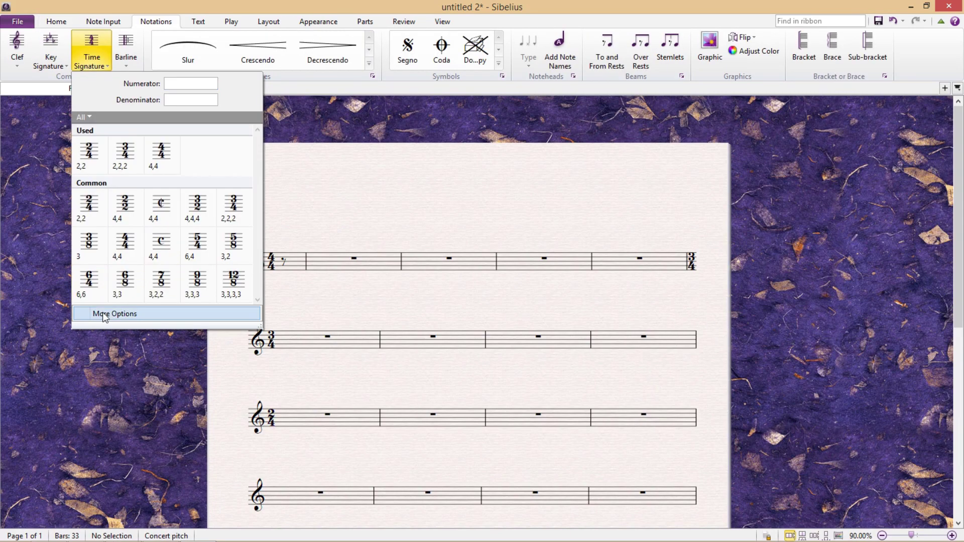
left_click(115, 311)
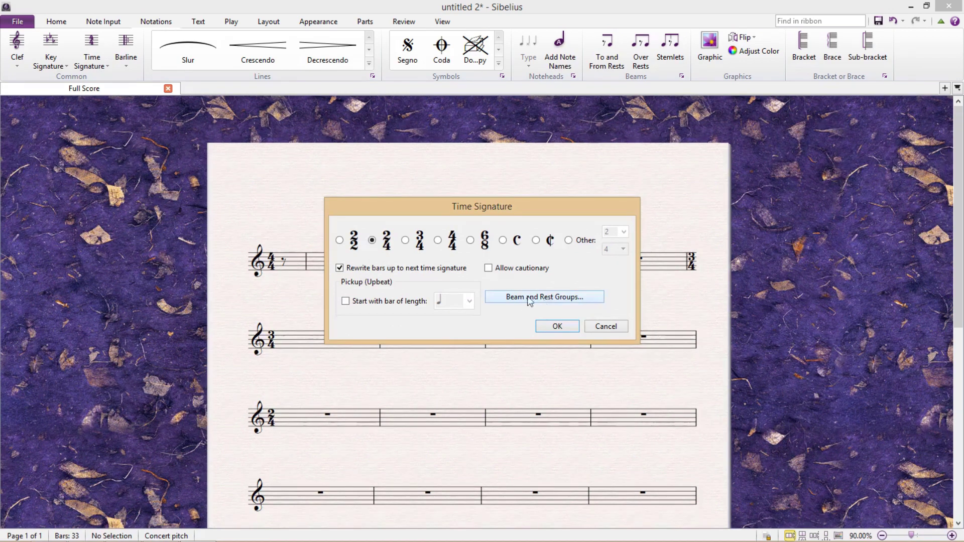
left_click(555, 298)
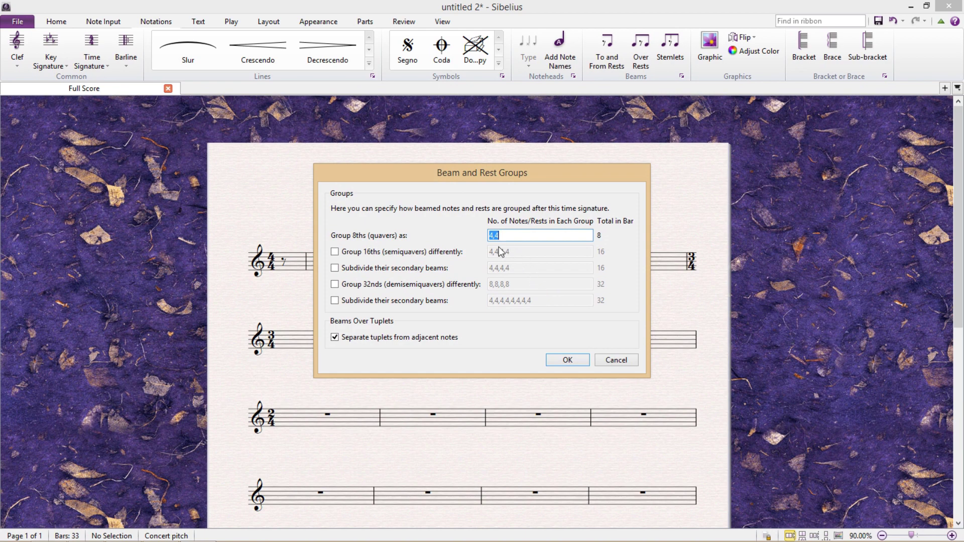
left_click(524, 236)
double_click(519, 233)
type("1,2,3,2")
left_click(566, 361)
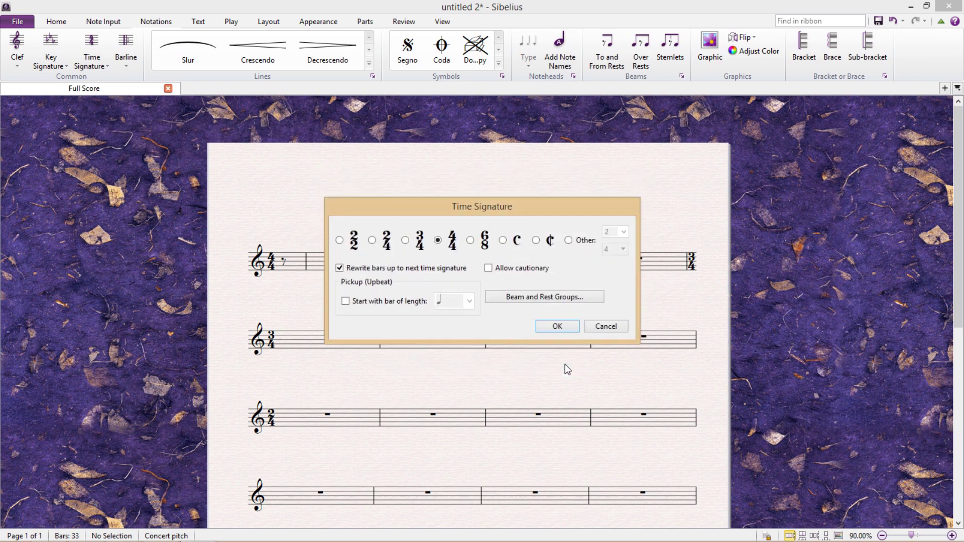
left_click(555, 326)
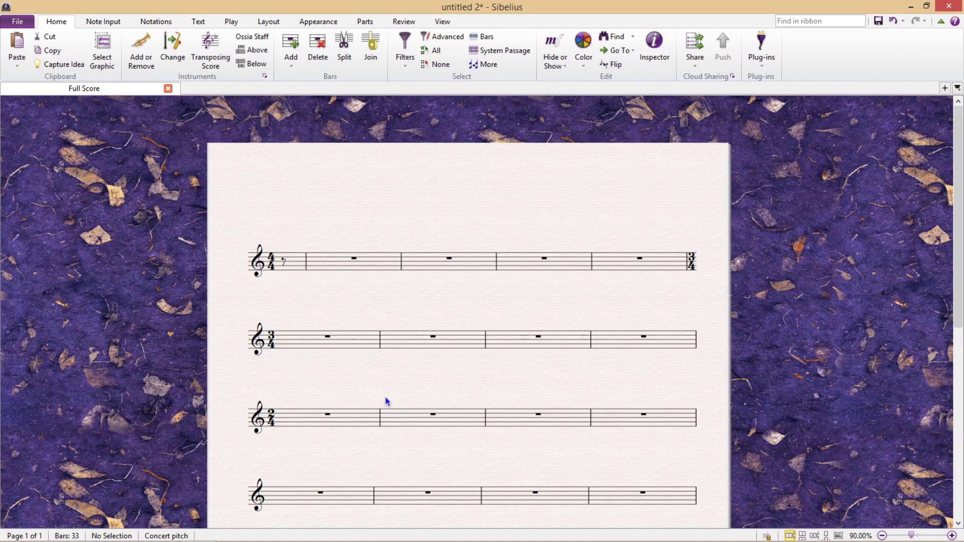
Step: Place the 4/4 at the fourth system and fill its first bar with eighth-note Ds
scroll(381, 399, "down", 2)
left_click(275, 397)
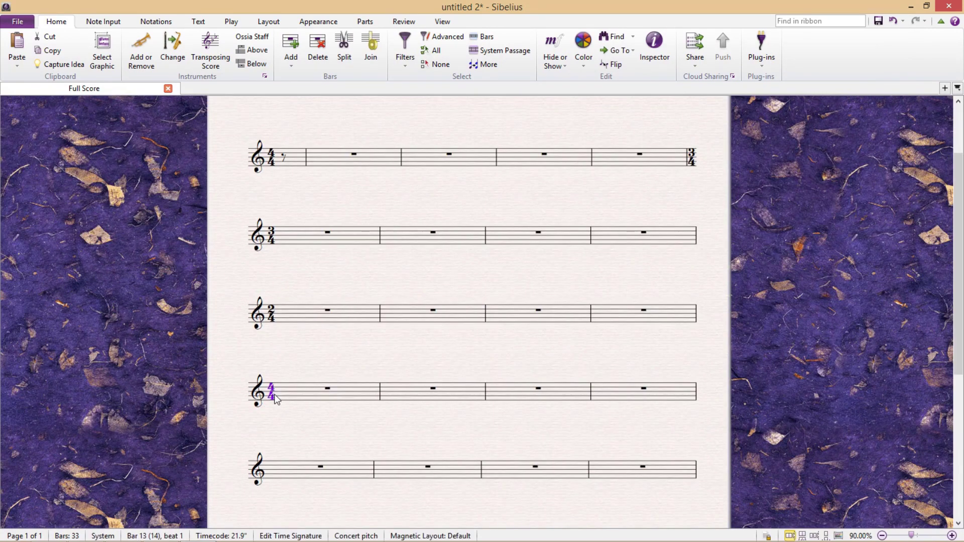
left_click(304, 394)
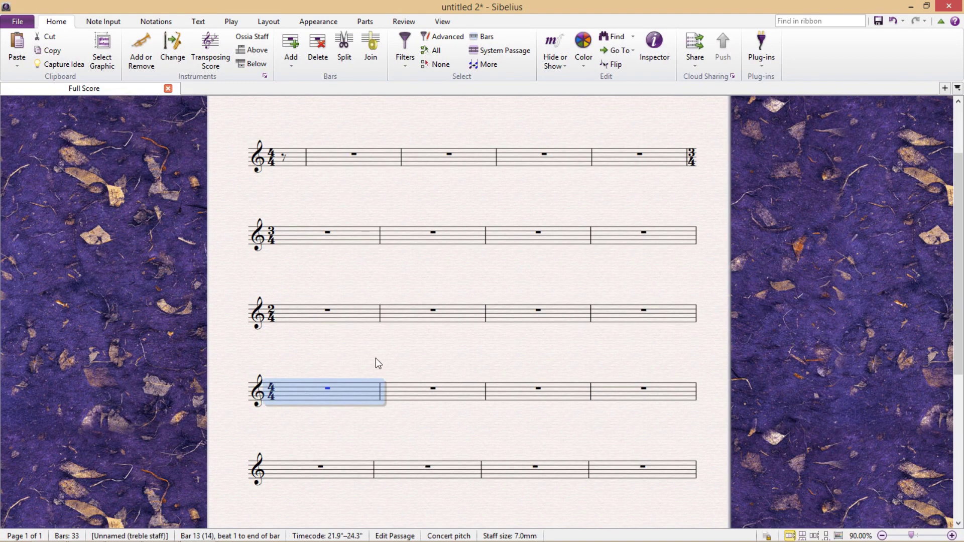
key("n")
key("d")
key("d")
key("d")
key("d")
key("d")
key("d")
key("d")
key("d")
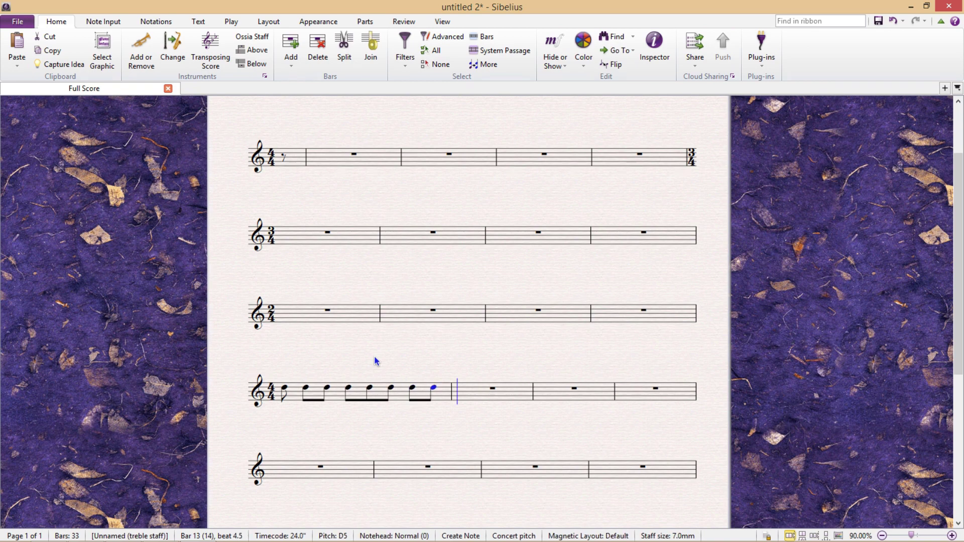
key("Escape")
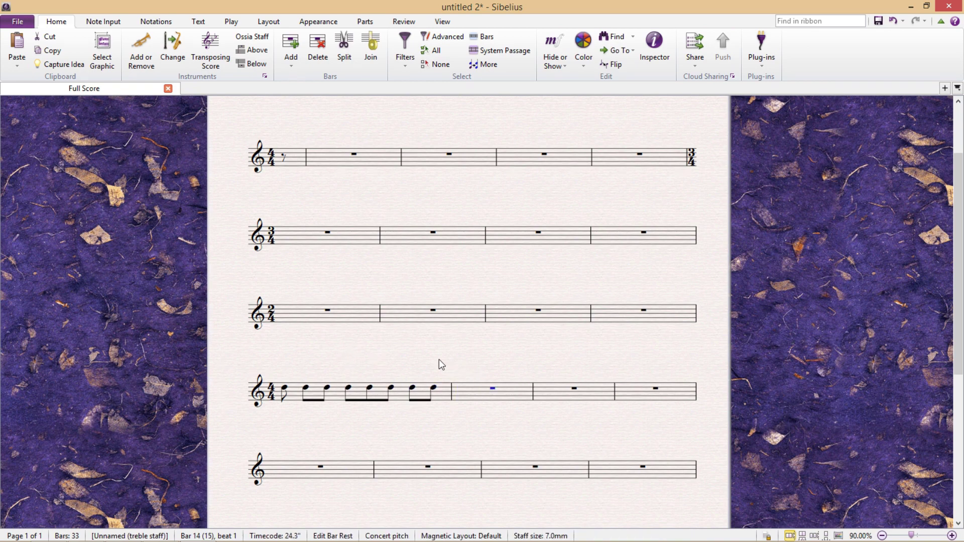
left_click_drag(441, 365, 441, 316)
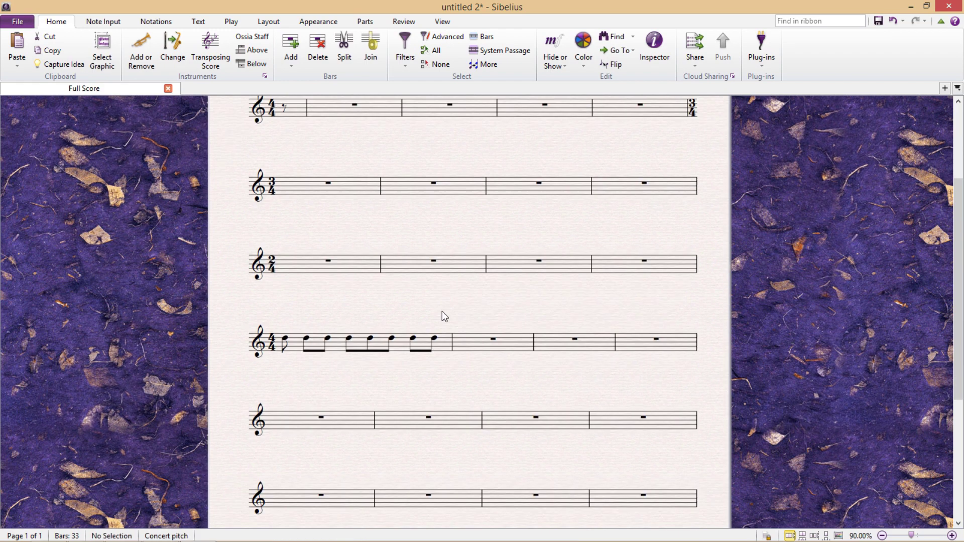
Step: Define a 4/4 time signature with sixteenths beamed separately in groups of 1,1,4,3,3,4
key("t")
left_click(244, 322)
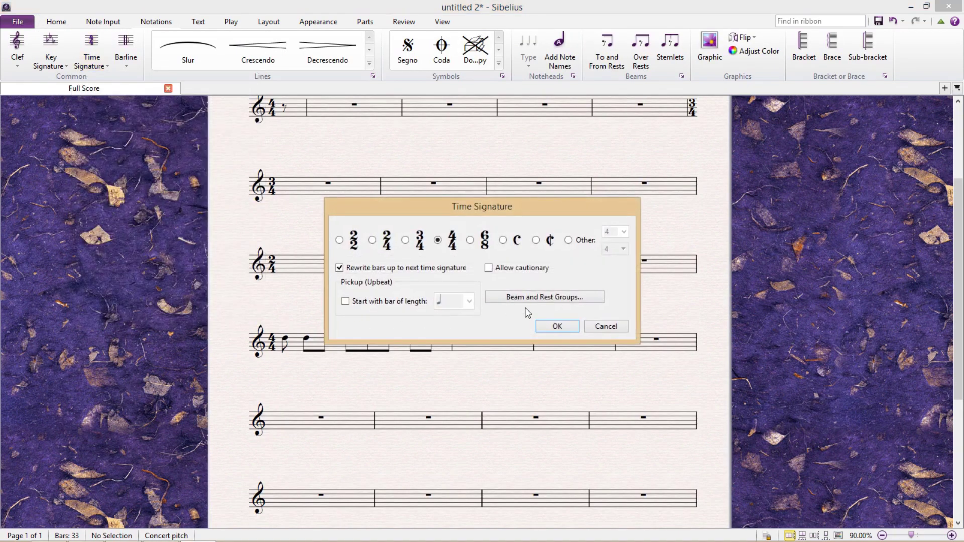
left_click(533, 296)
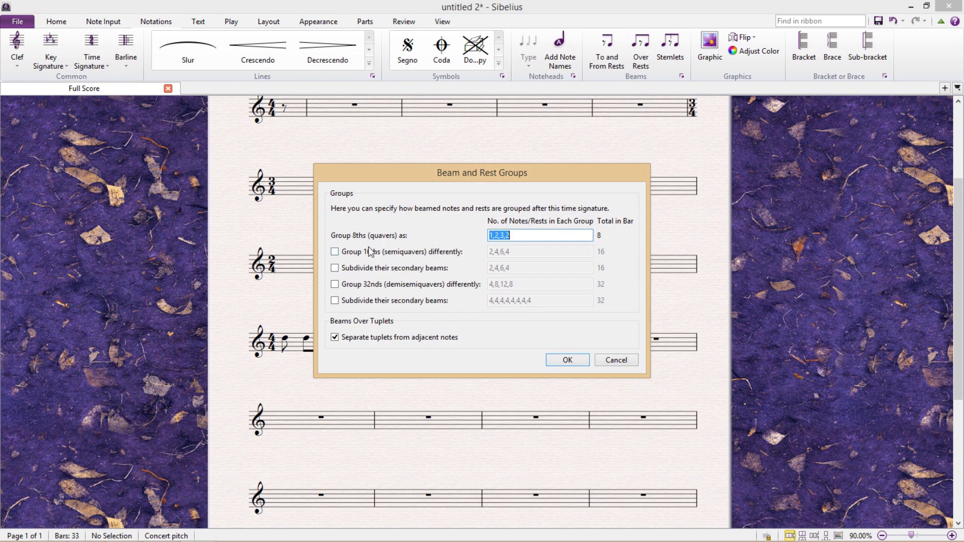
left_click(335, 251)
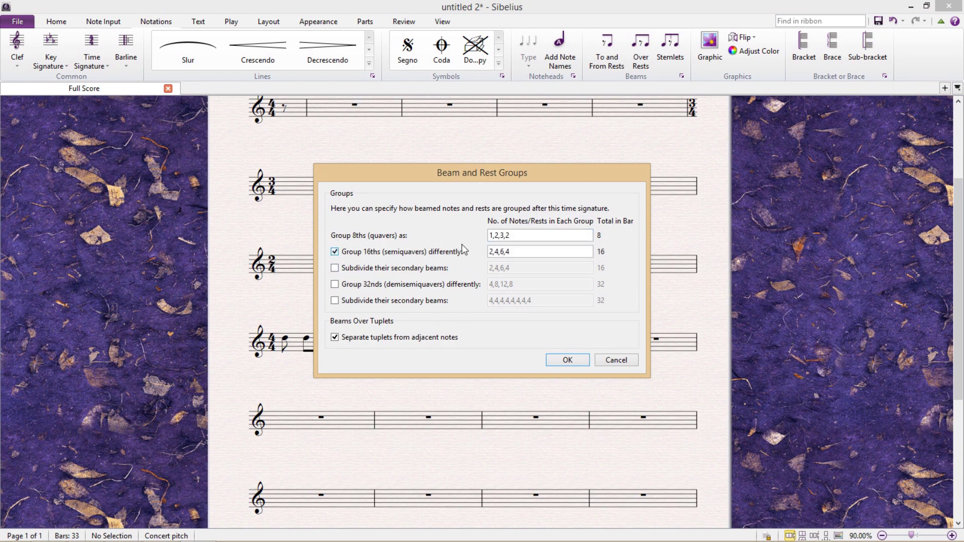
double_click(492, 252)
type("11")
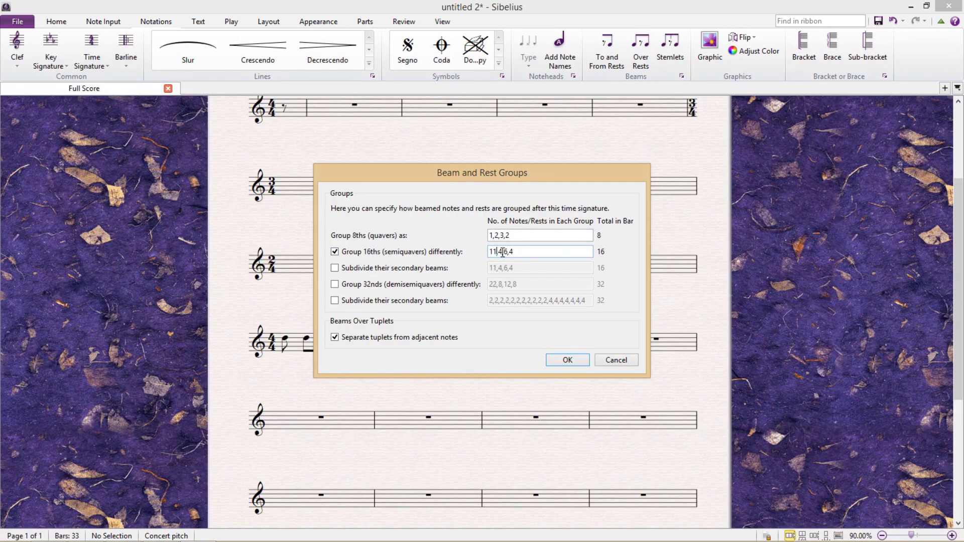
key("Left")
type(",")
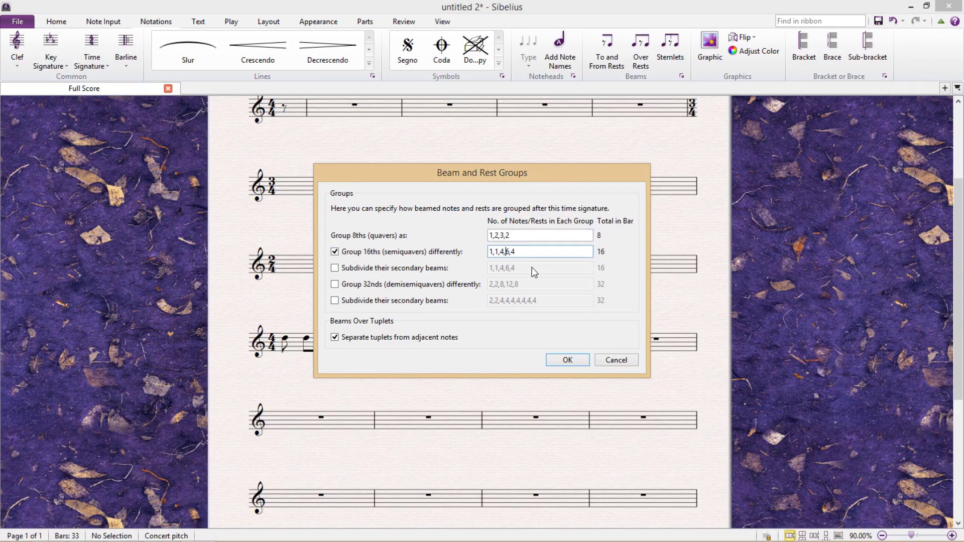
key("Right")
key("Right")
key("Right")
key("Right")
key("Right")
key("BackSpace")
type("3,3")
left_click(559, 361)
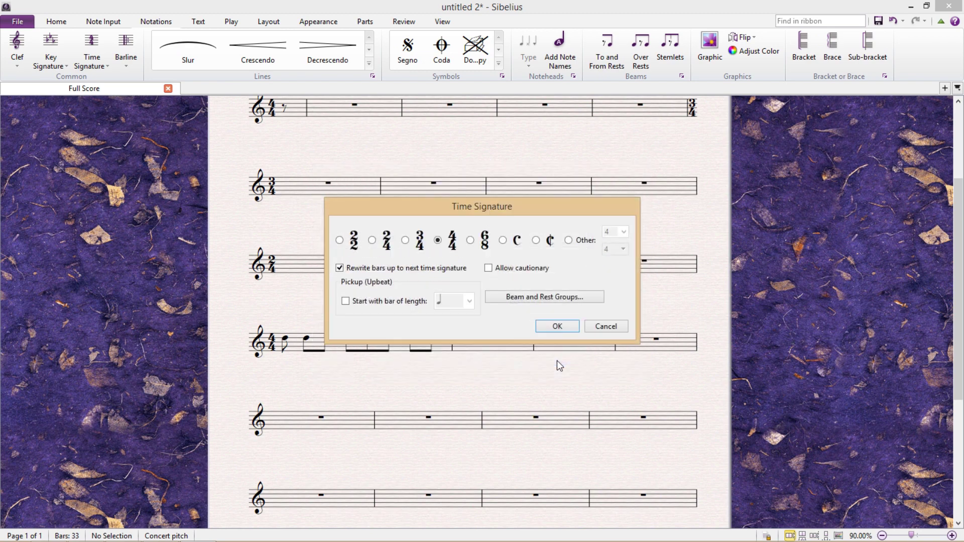
left_click(566, 326)
Step: Place this 4/4 in bar 14 and fill the bar with D5 sixteenth notes
left_click(458, 340)
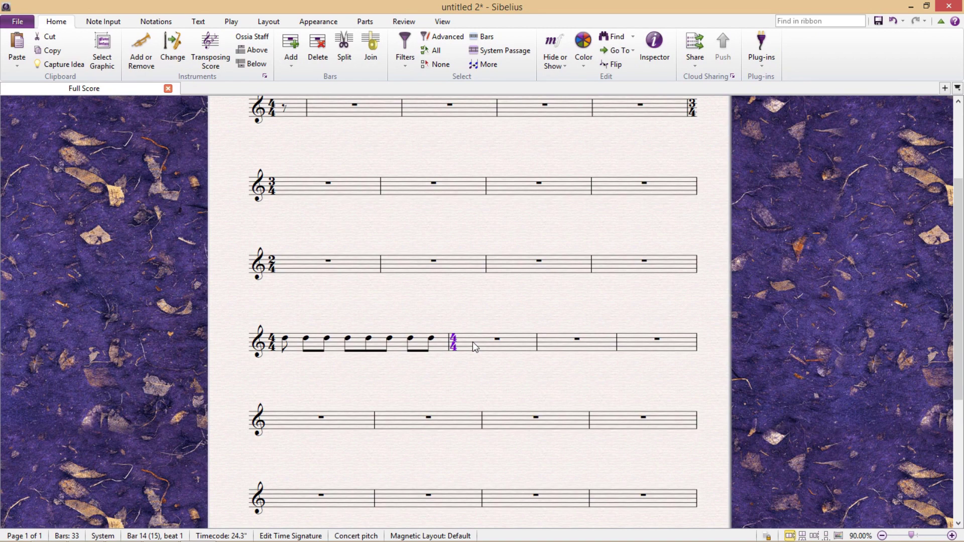
key("n")
key("2")
key("d")
key("d")
key("d")
key("d")
key("d")
key("d")
key("d")
key("d")
key("d")
key("d")
key("d")
key("d")
key("d")
key("d")
key("d")
key("d")
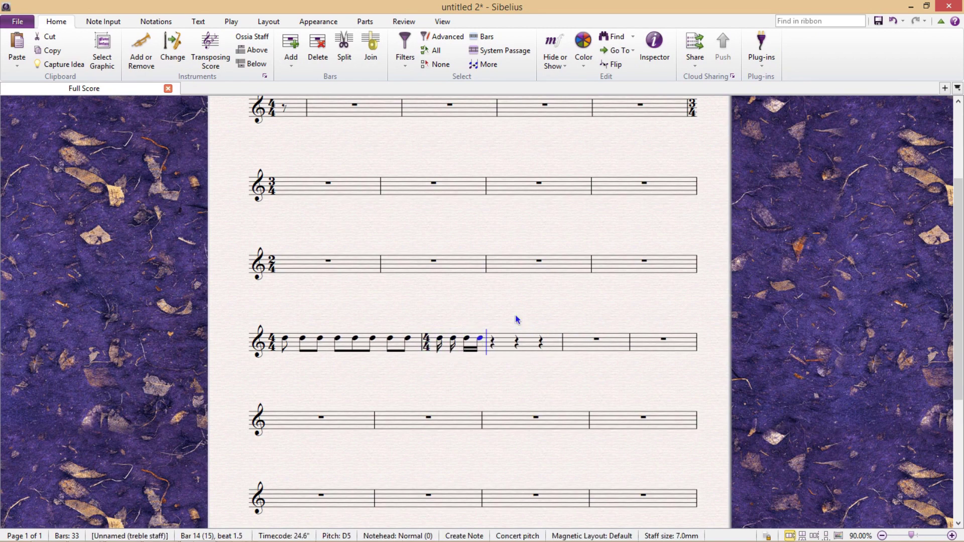
key("Escape")
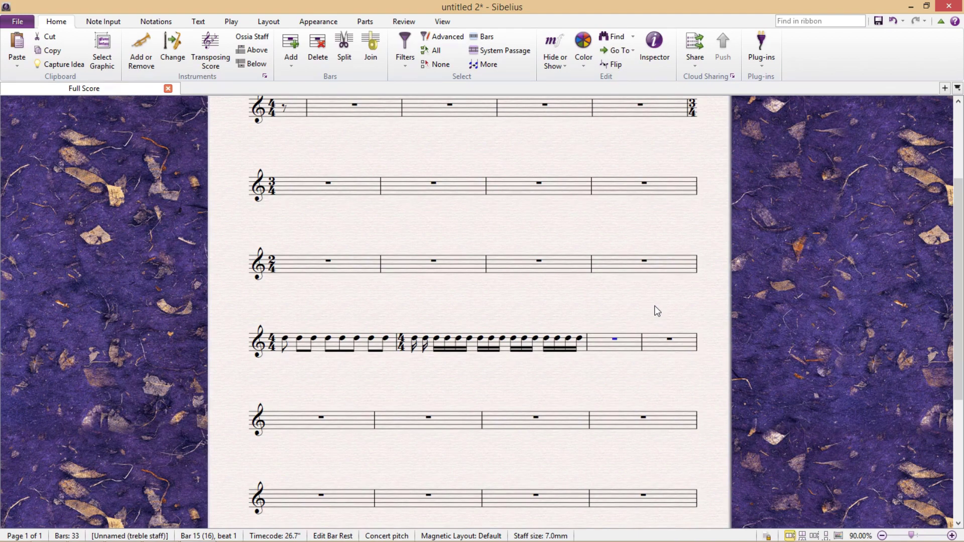
key("Escape")
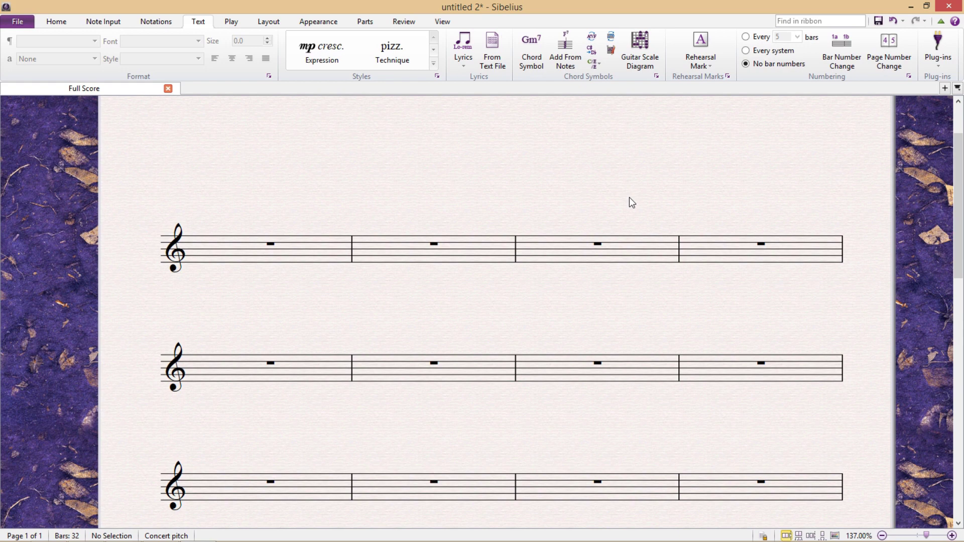
Step: Create an additive 3+4/8 time signature and place it at bar 1
key("t")
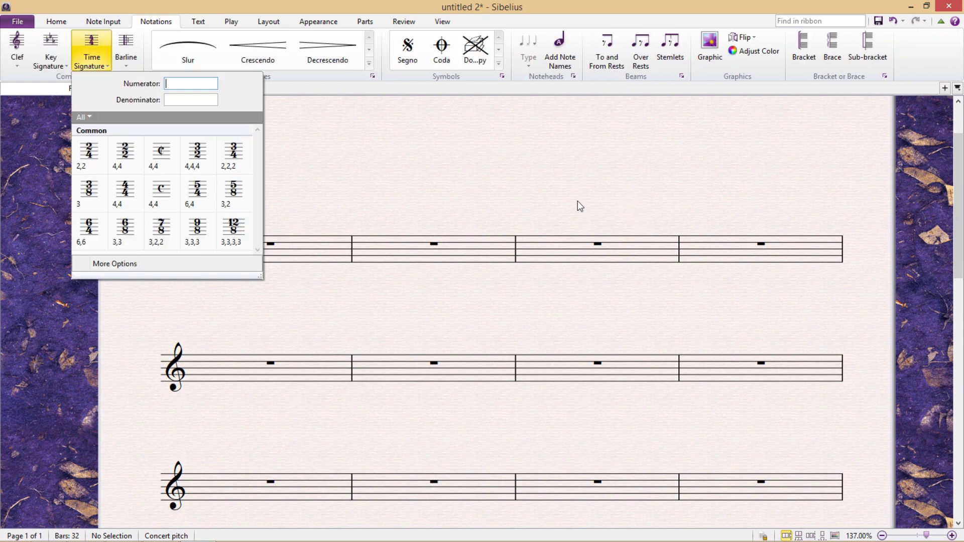
left_click(131, 261)
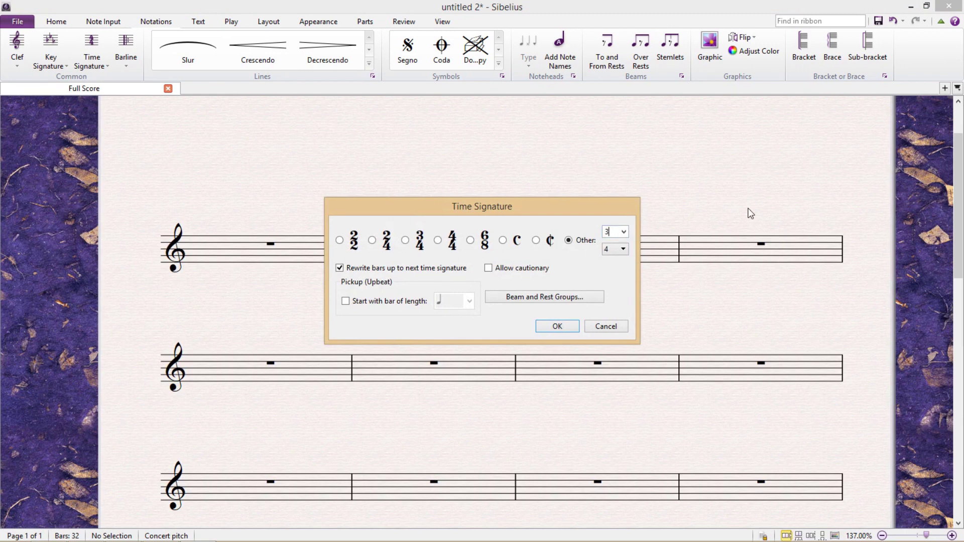
type("+4")
left_click(623, 249)
left_click(620, 285)
left_click(558, 327)
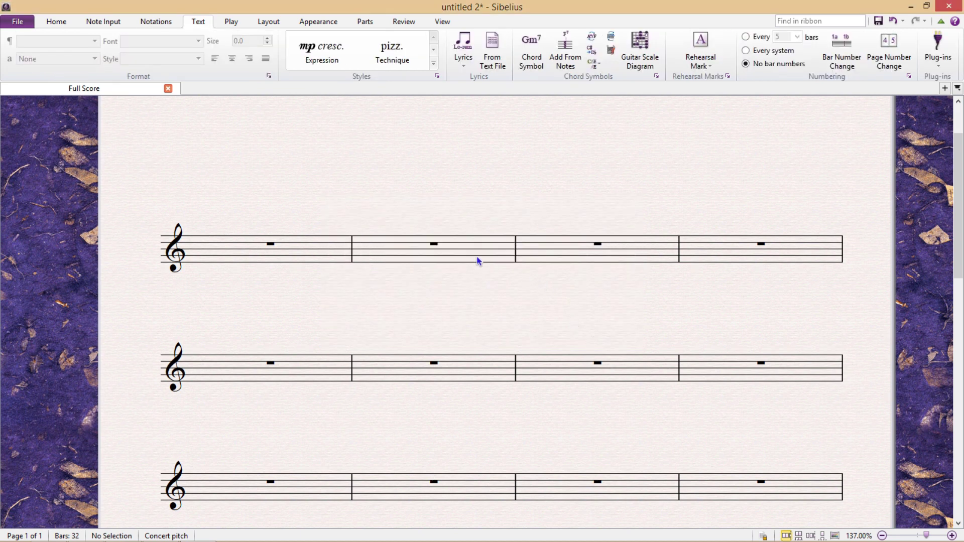
left_click(213, 254)
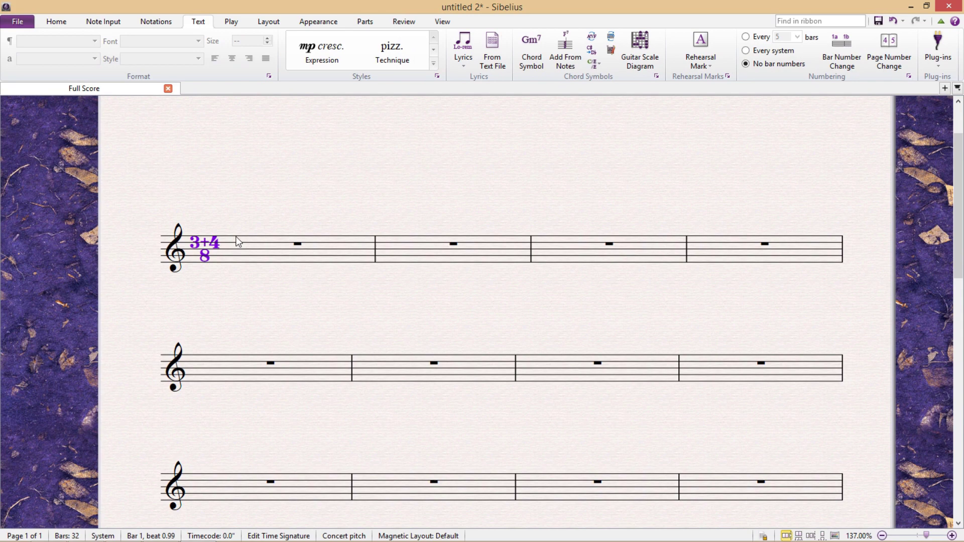
left_click(277, 215)
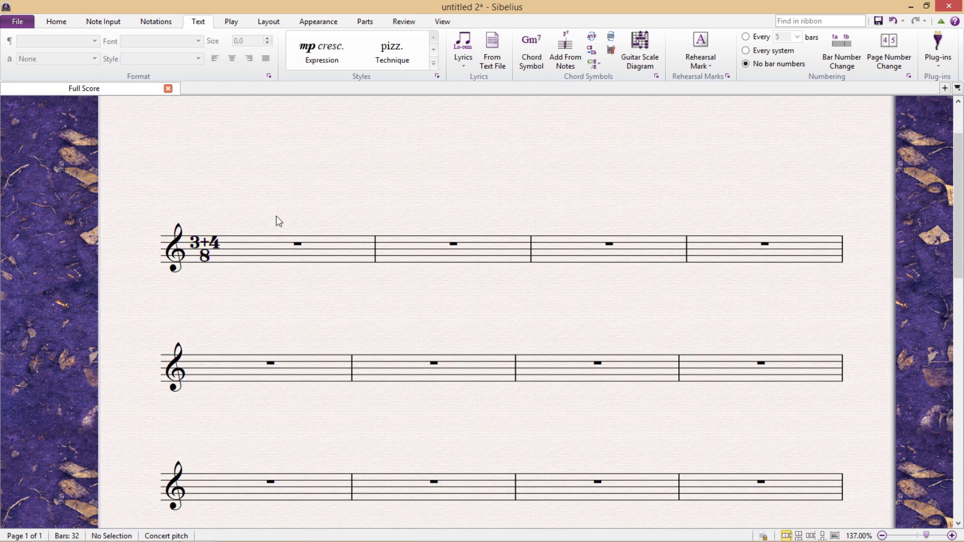
Step: Replace the 3+4/8 with a 1+2+3+4+5+6+7 over 8 time signature at bar 1
left_click(214, 248)
key("Delete")
key("t")
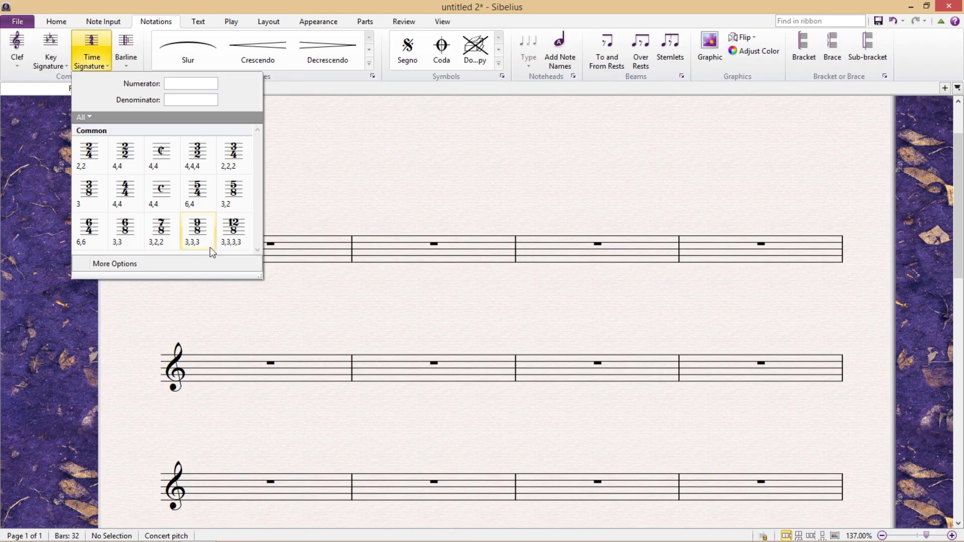
left_click(202, 260)
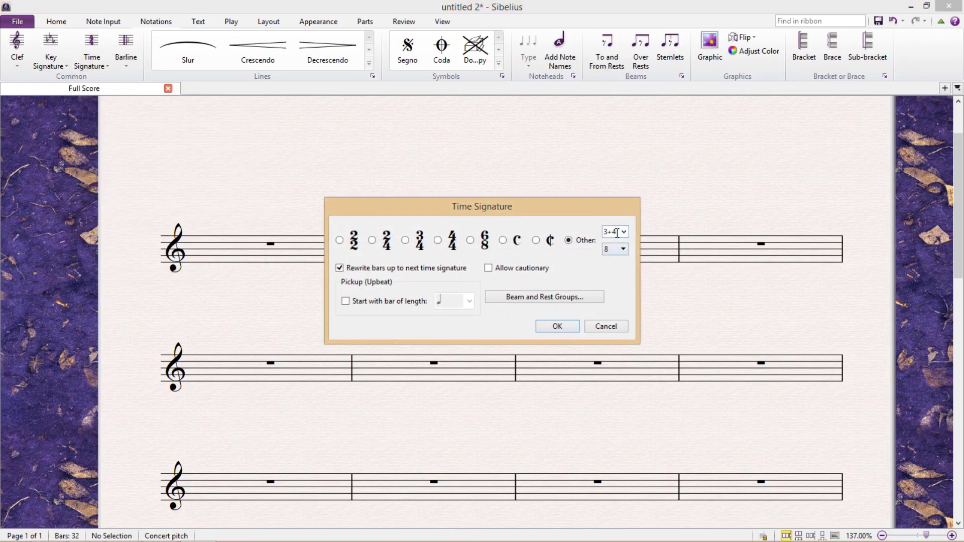
type("2+3+")
type("5+6")
type("+7")
left_click(557, 327)
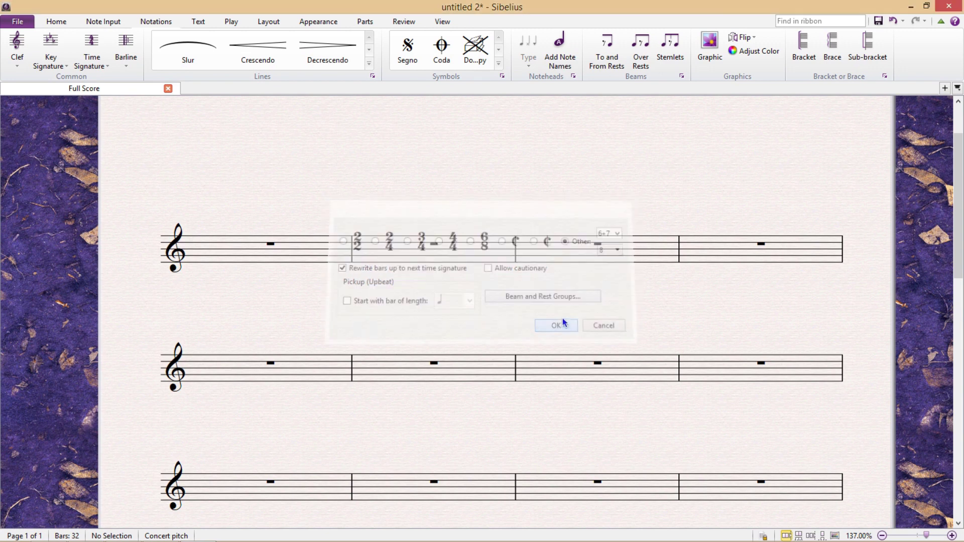
left_click(229, 240)
Step: Fill bar 1 with D5 eighth notes, then delete the notes from bars 1–2
left_click(344, 253)
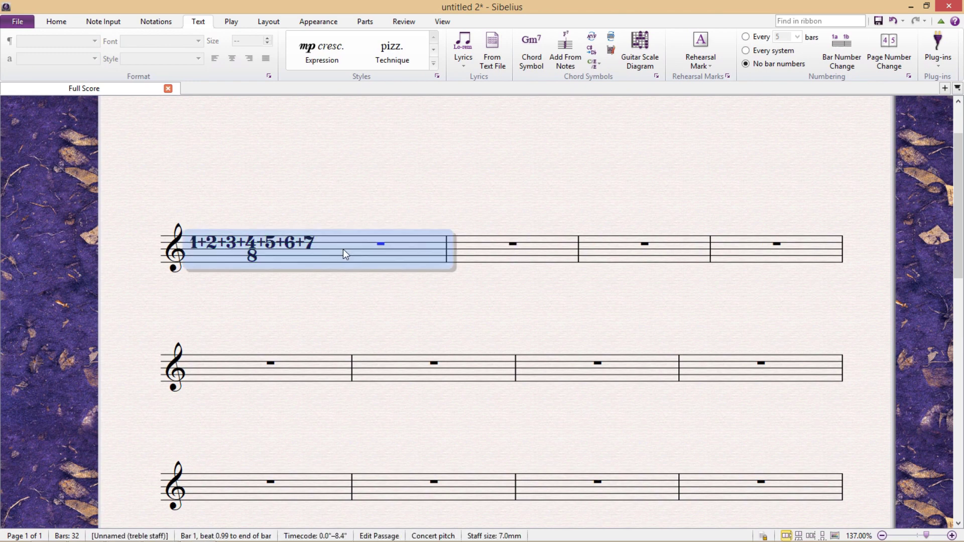
key("n")
key("d")
key("d")
key("d")
key("d")
key("d")
key("d")
key("d")
key("d")
key("d")
key("d")
key("d")
key("d")
key("d")
key("d")
key("d")
key("d")
key("d")
key("d")
key("d")
key("d")
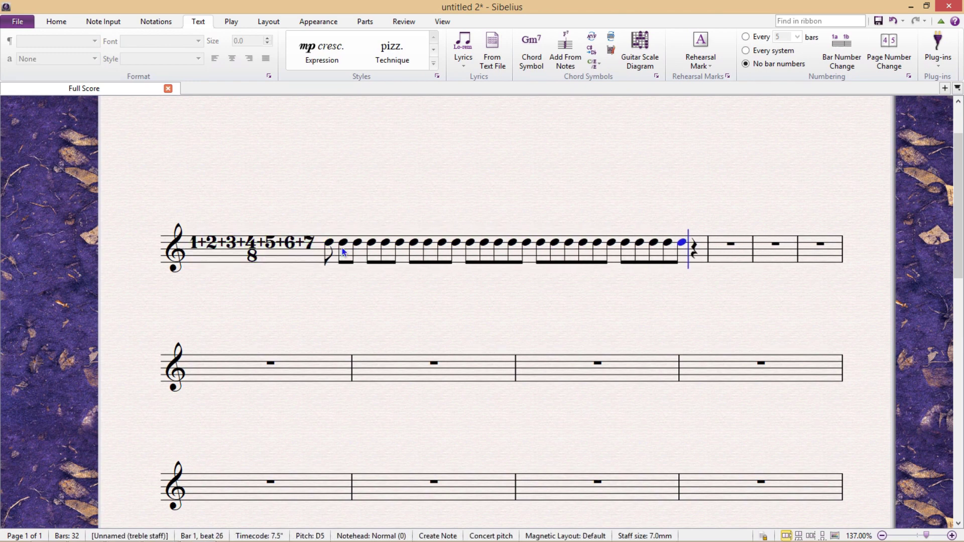
key("d")
key("d")
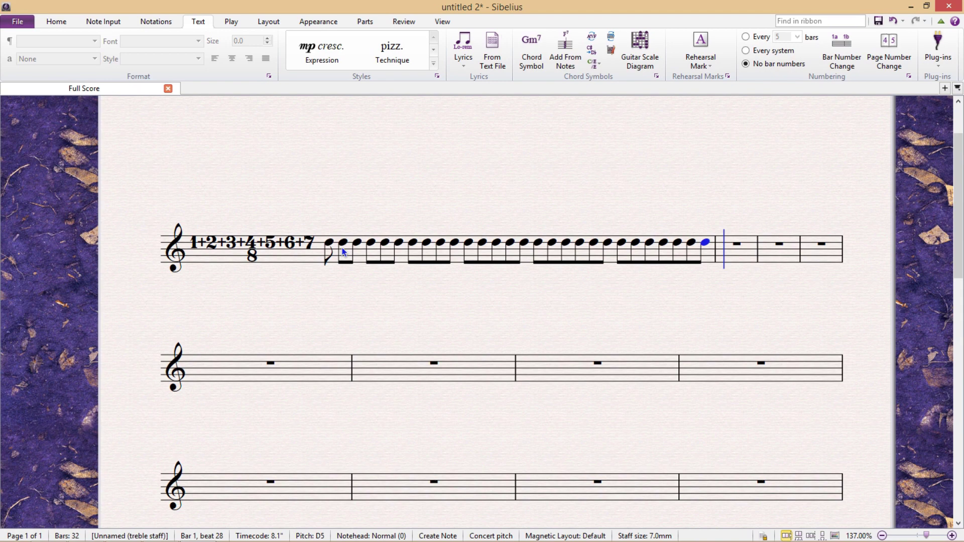
key("Escape")
key("Right")
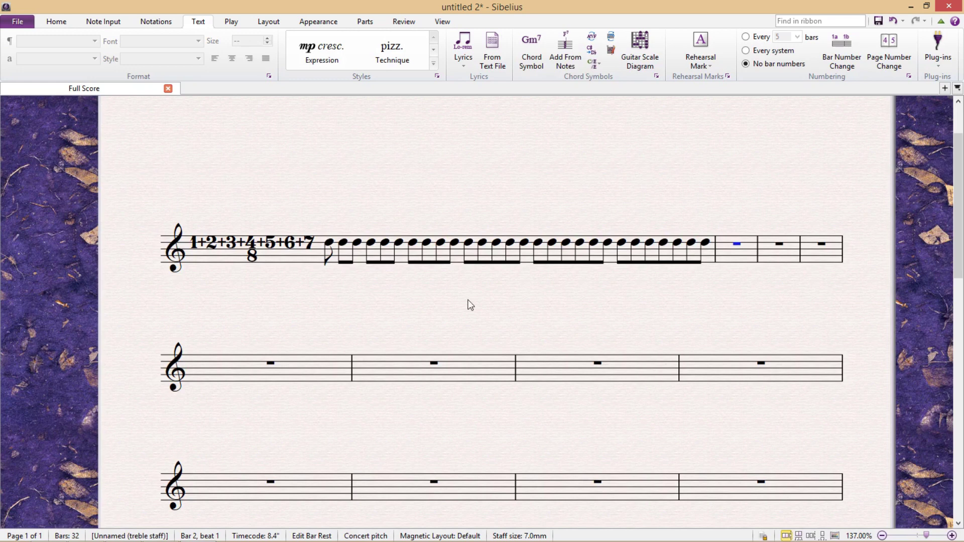
left_click(350, 250, "shift")
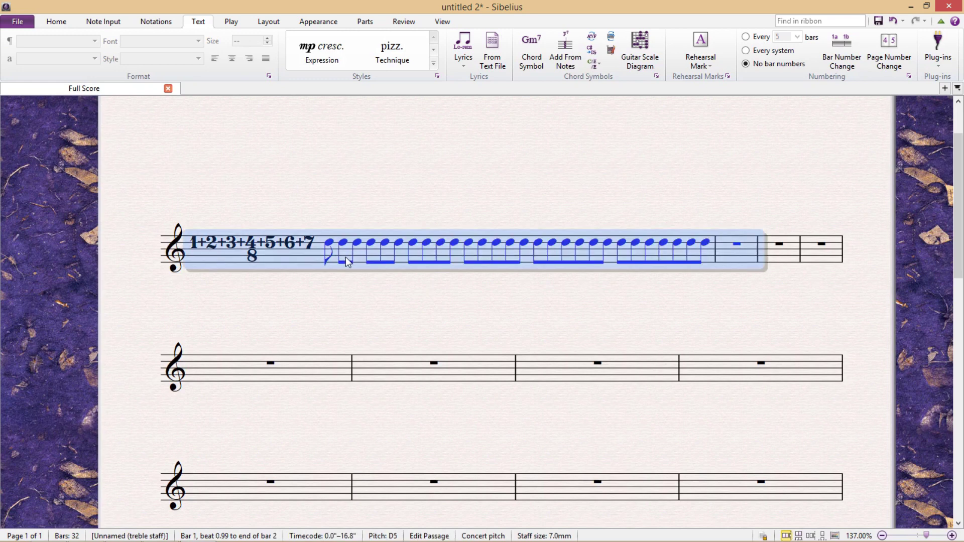
key("Delete")
key("Escape")
left_click(292, 252)
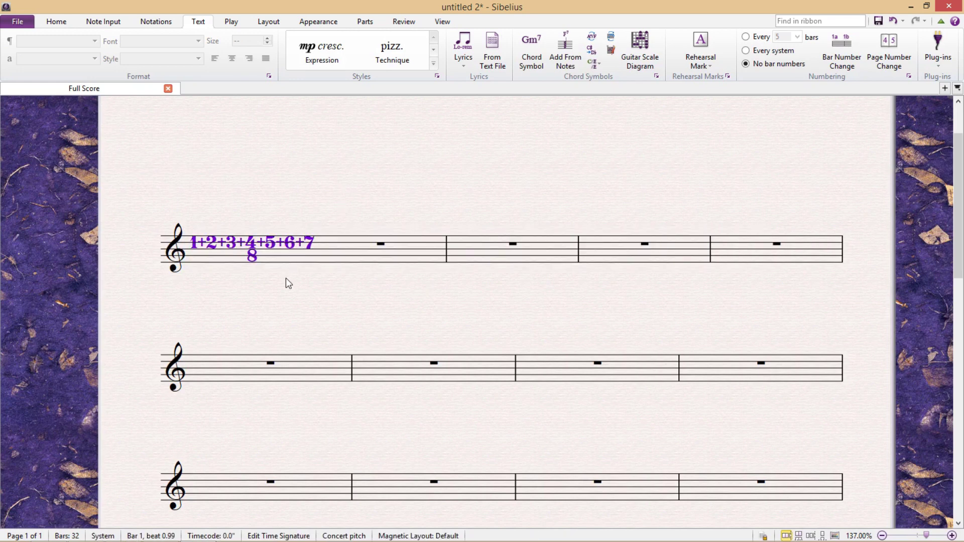
Step: Delete the long additive time signature and bring up the full Time Signature settings
key("Delete")
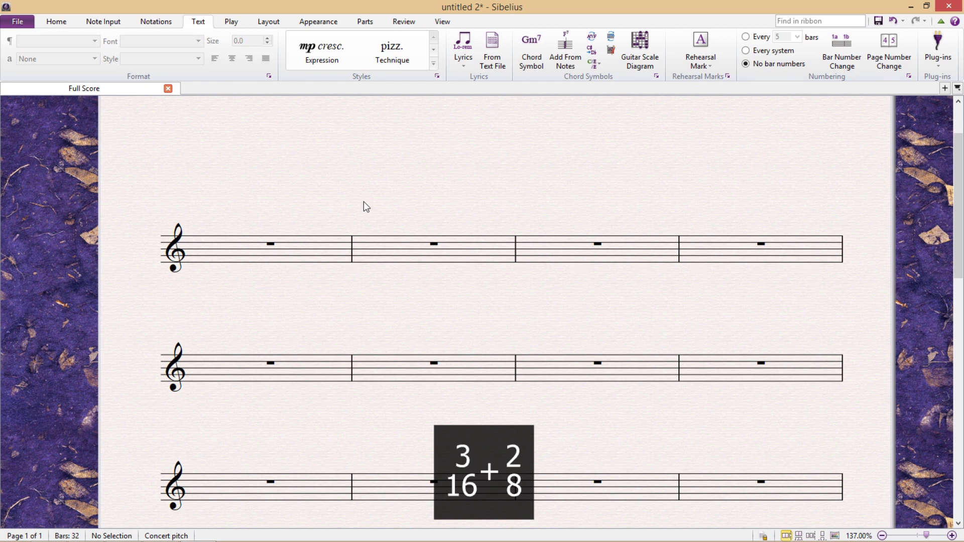
key("t")
left_click(129, 262)
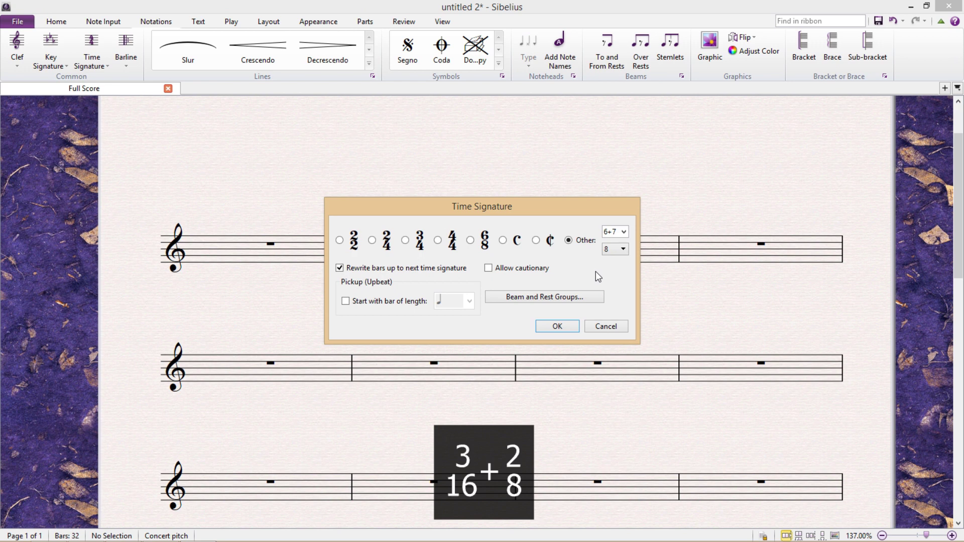
Step: Create a 3+4 over 16 time signature and place it at the start of bar 1
left_click(620, 251)
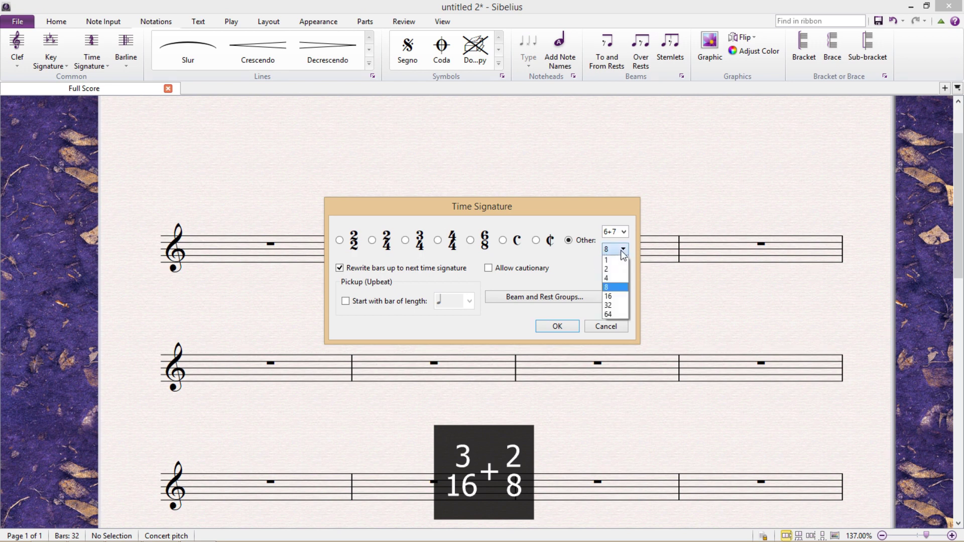
left_click(618, 296)
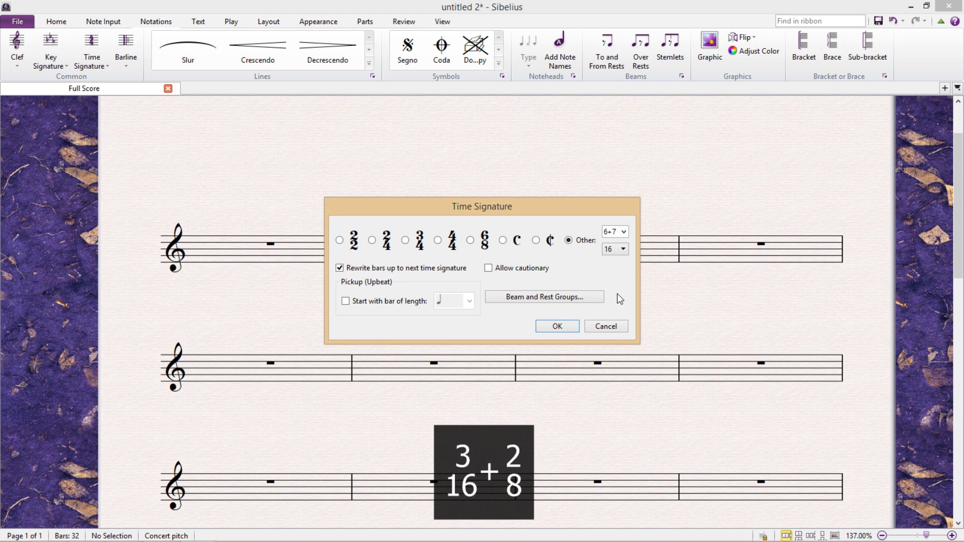
scroll(616, 232, "up", 2)
type("3+4")
left_click(572, 327)
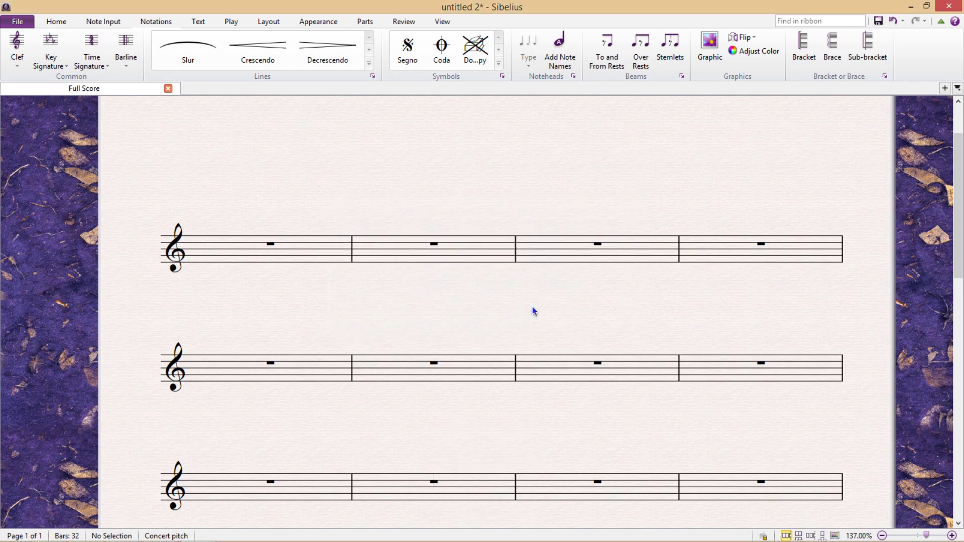
key("alt+x")
left_click(205, 251)
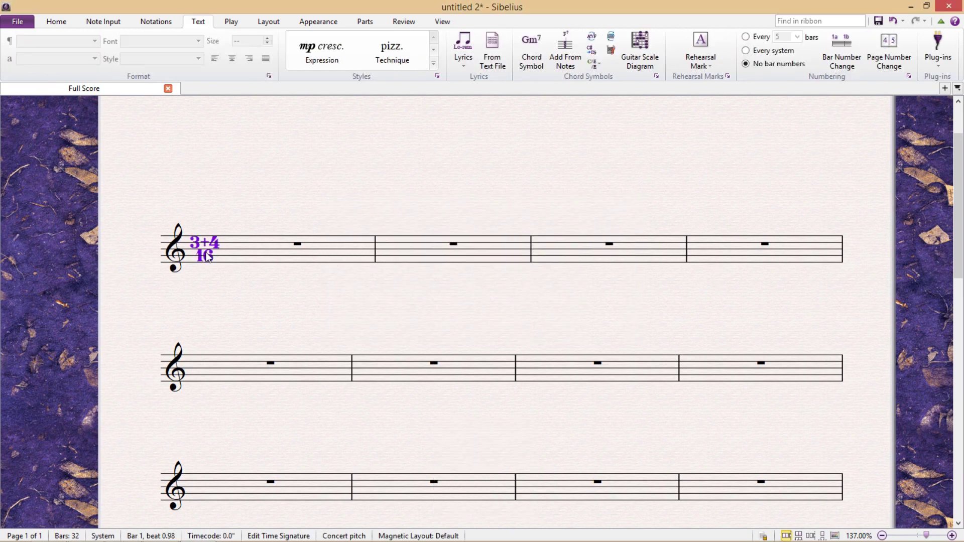
left_click(272, 218)
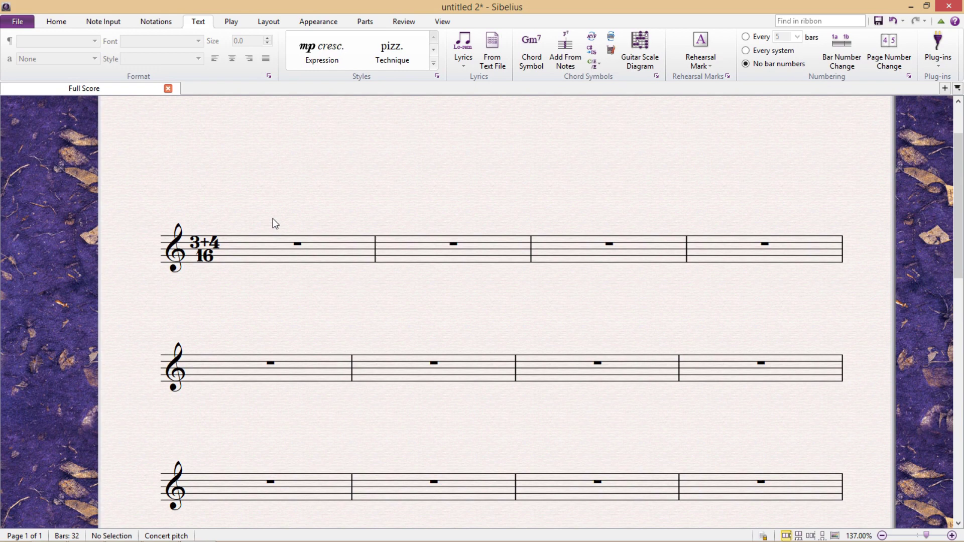
Step: Split bar 1's rest into sixteenth rests, then restore it to a single bar rest
left_click(271, 252)
key("3")
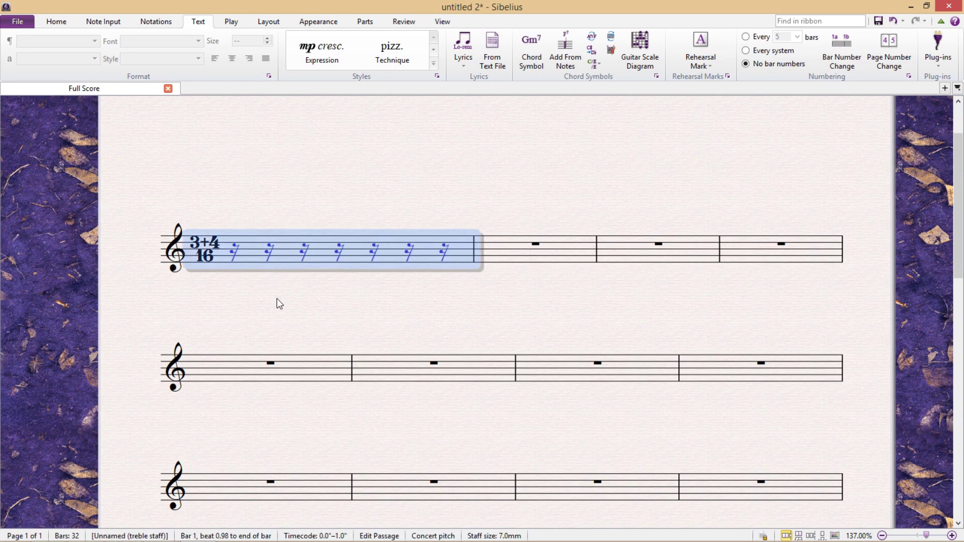
key("Escape")
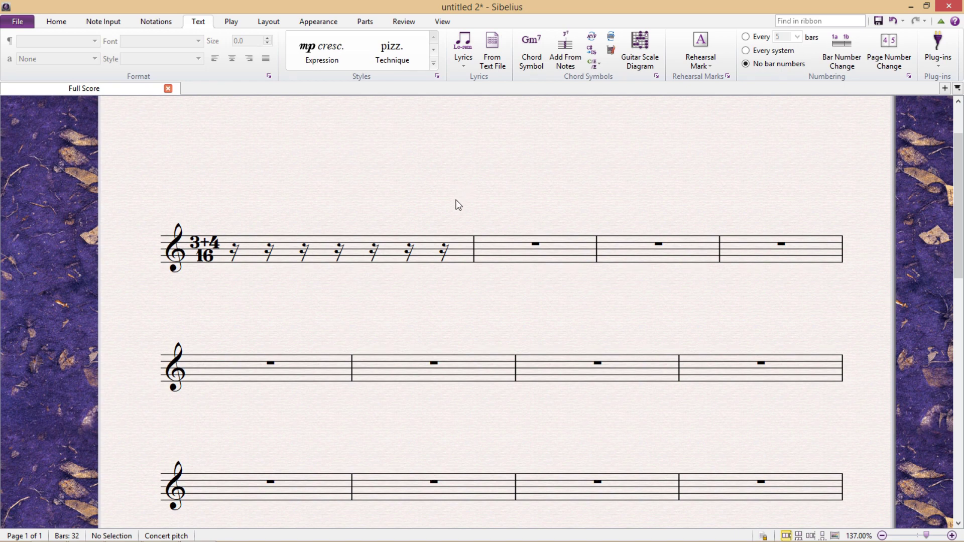
left_click(296, 251)
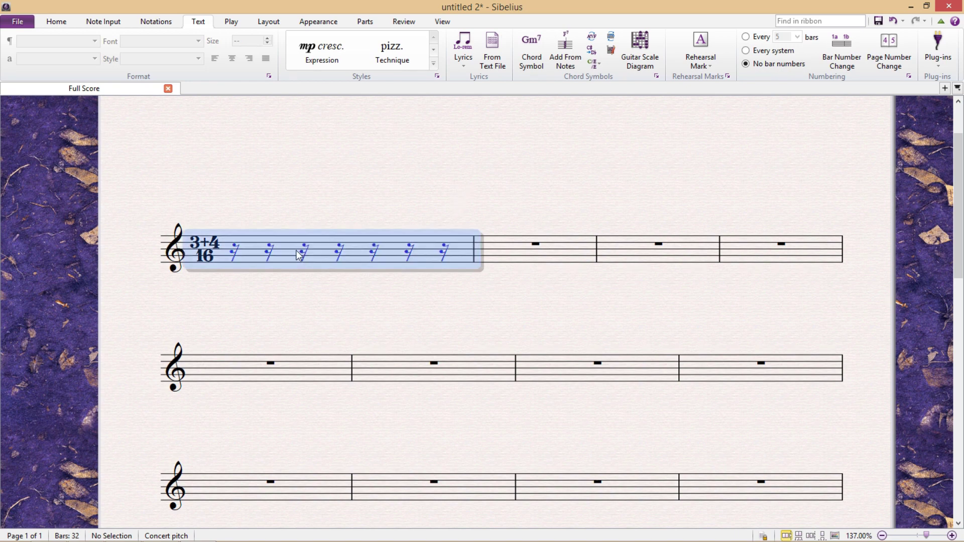
key("Delete")
key("Escape")
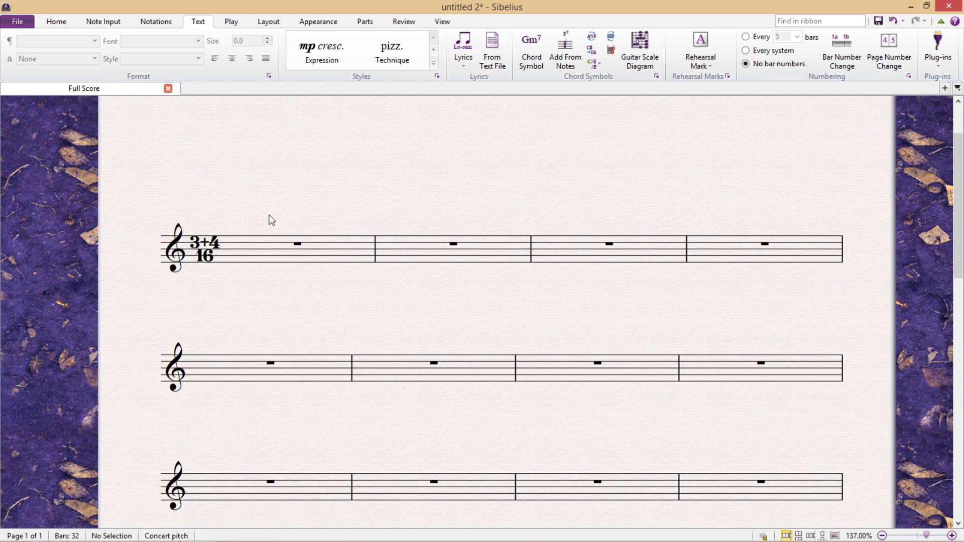
Step: Hide the 3+4/16 time signature with Ctrl+Shift+H and expand the full text styles gallery
left_click(221, 245)
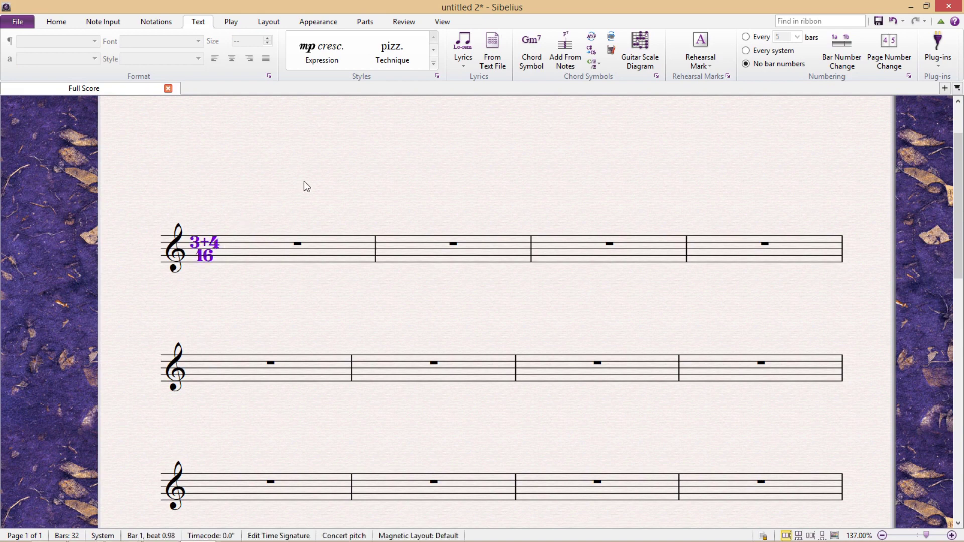
key("ctrl+shift+h")
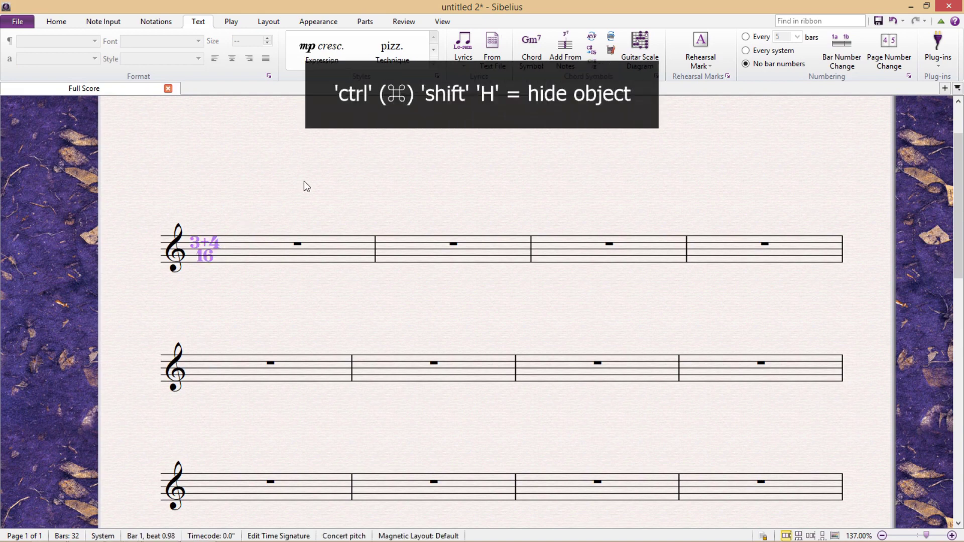
left_click(289, 212)
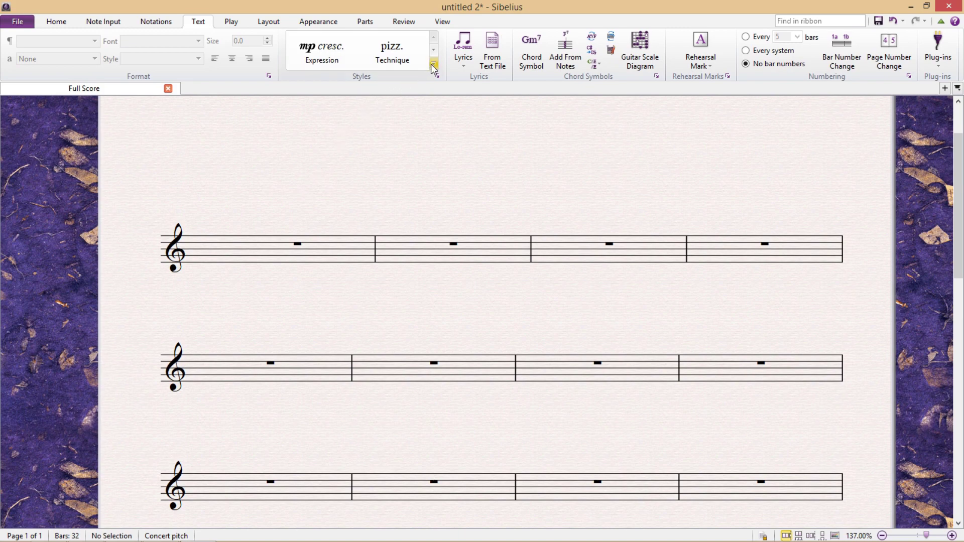
left_click(434, 66)
scroll(392, 302, "down", 10)
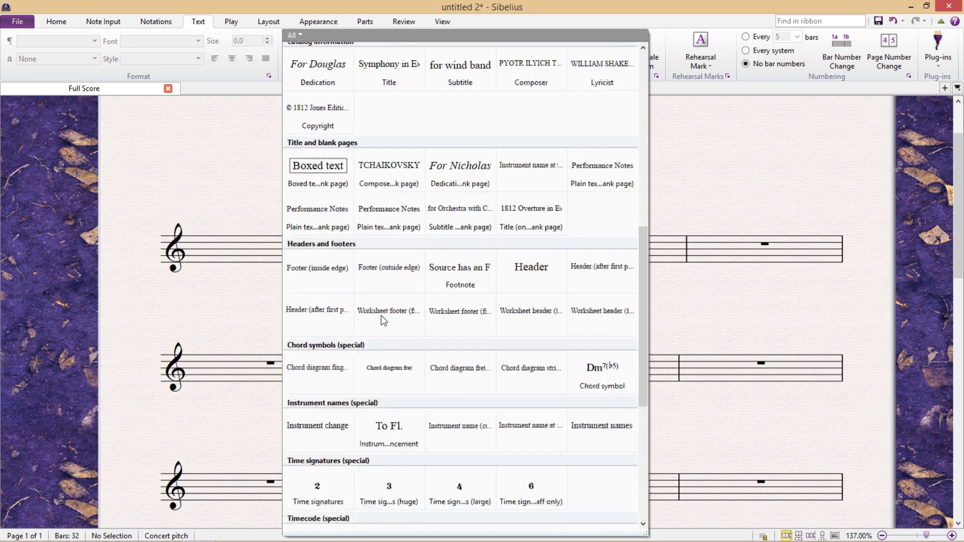
Step: Add Time signatures text reading 3+2 over 16+8 at the start of the first staff
scroll(383, 320, "down", 3)
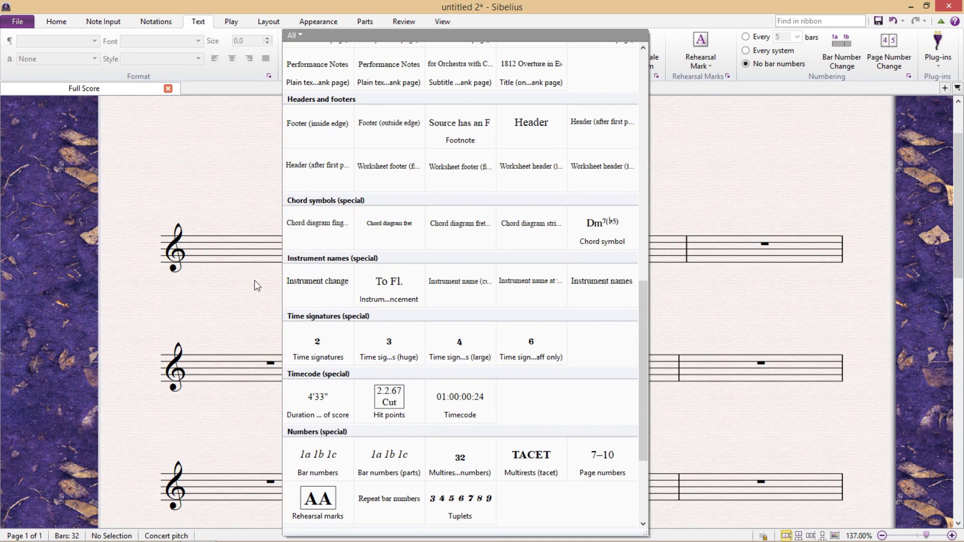
left_click(335, 348)
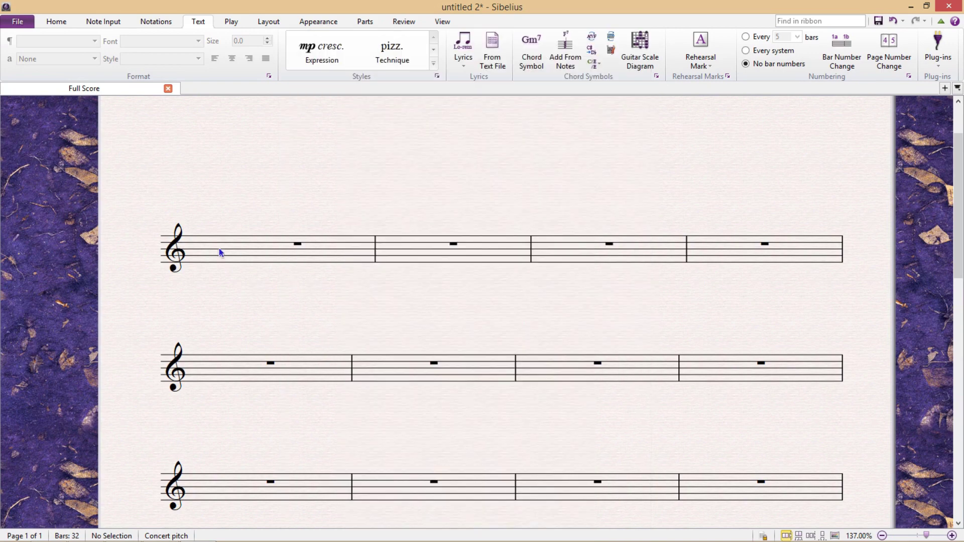
left_click(199, 247)
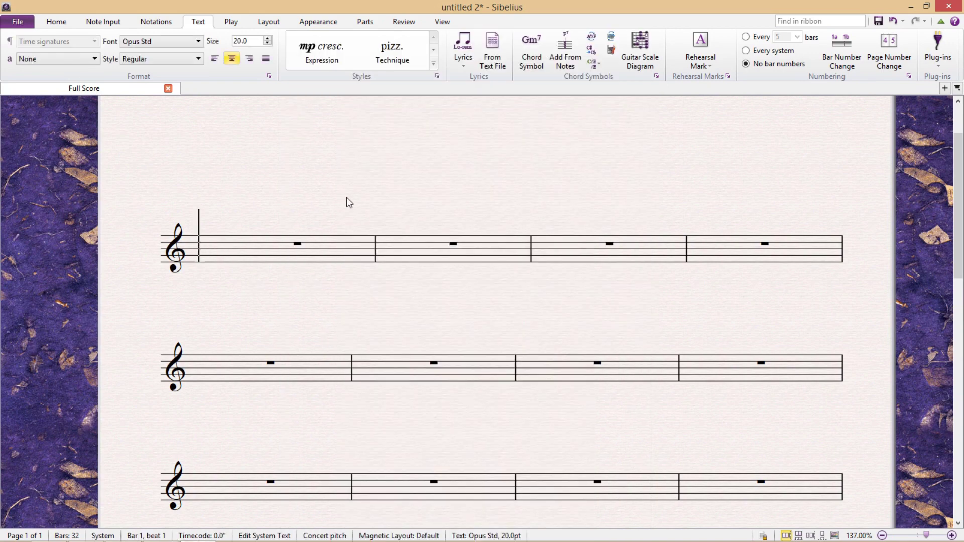
type("3+2")
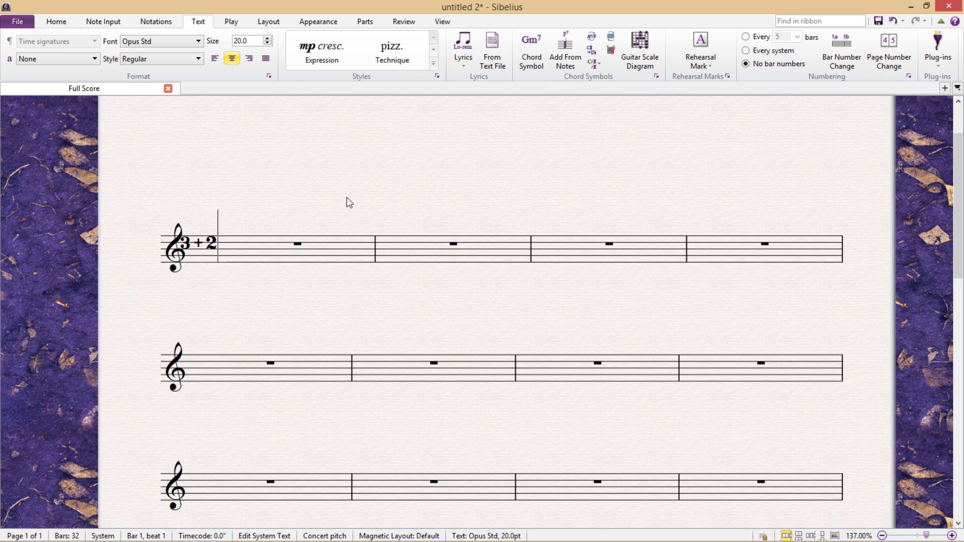
key("Return")
type("16+8")
key("Escape")
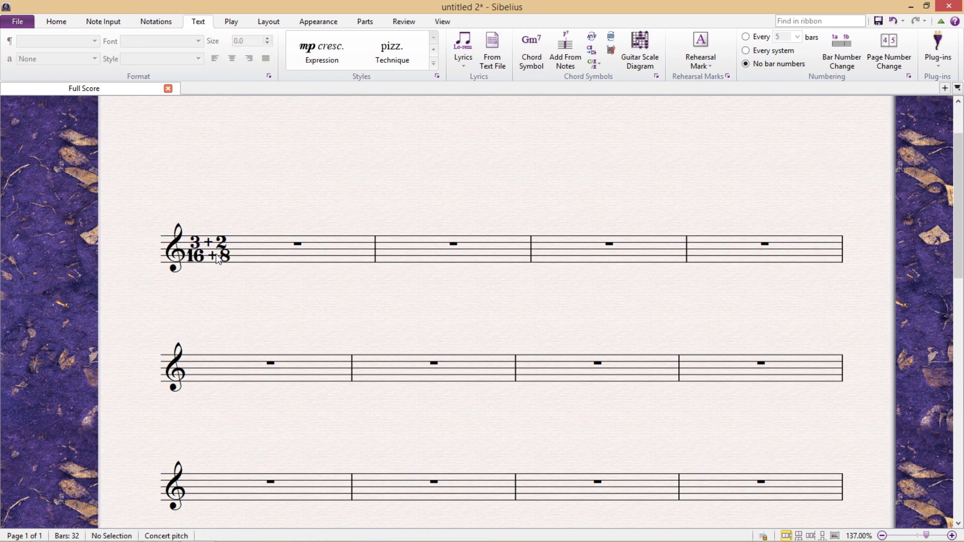
Step: Nudge the text time signature slightly right and add a space after the top 3
scroll(226, 267, "up", 2)
left_click_drag(219, 267, 412, 355)
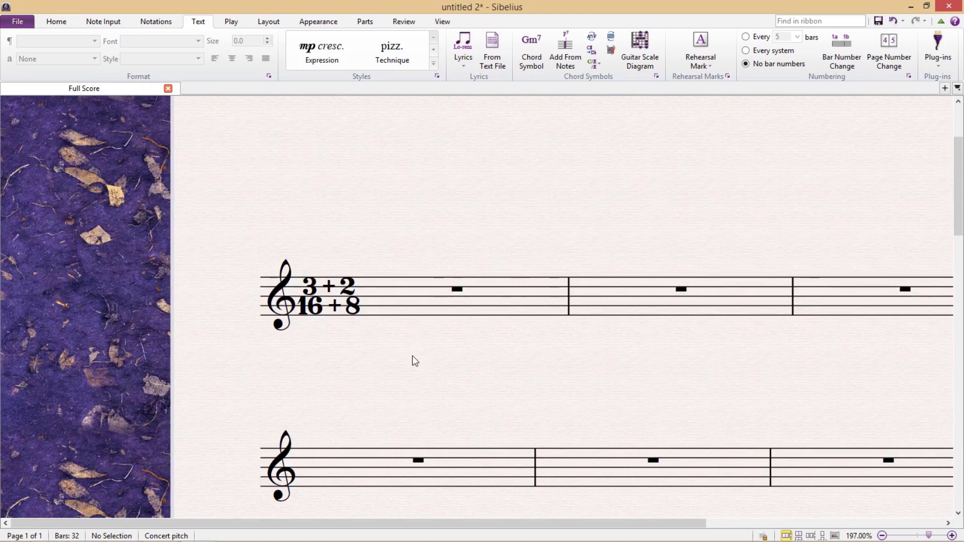
left_click_drag(358, 309, 371, 314)
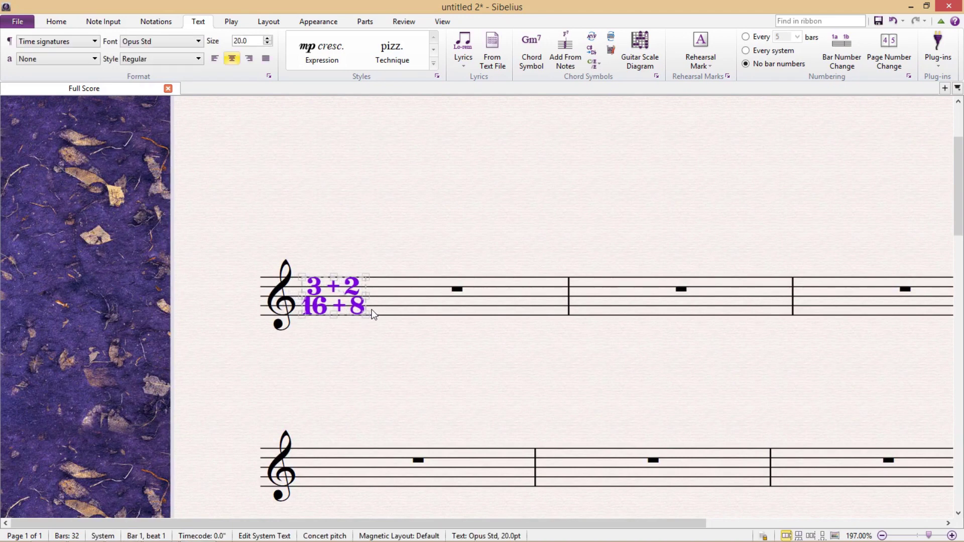
left_click(433, 257)
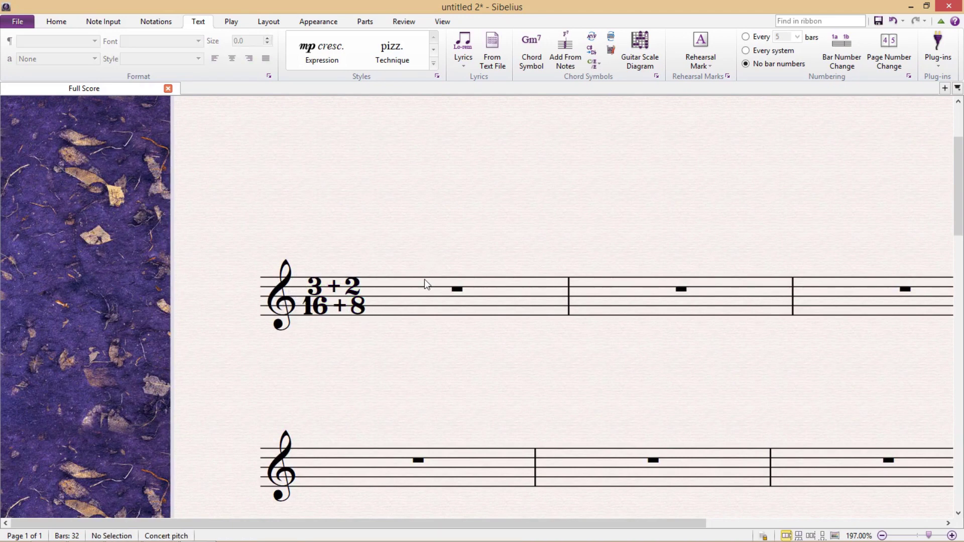
double_click(321, 287)
left_click(321, 287)
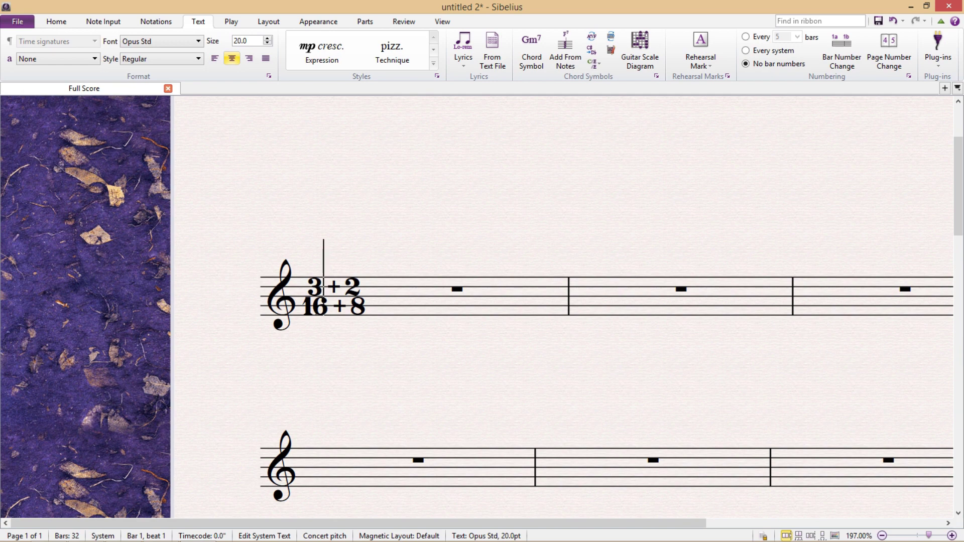
left_click(306, 290)
key("Escape")
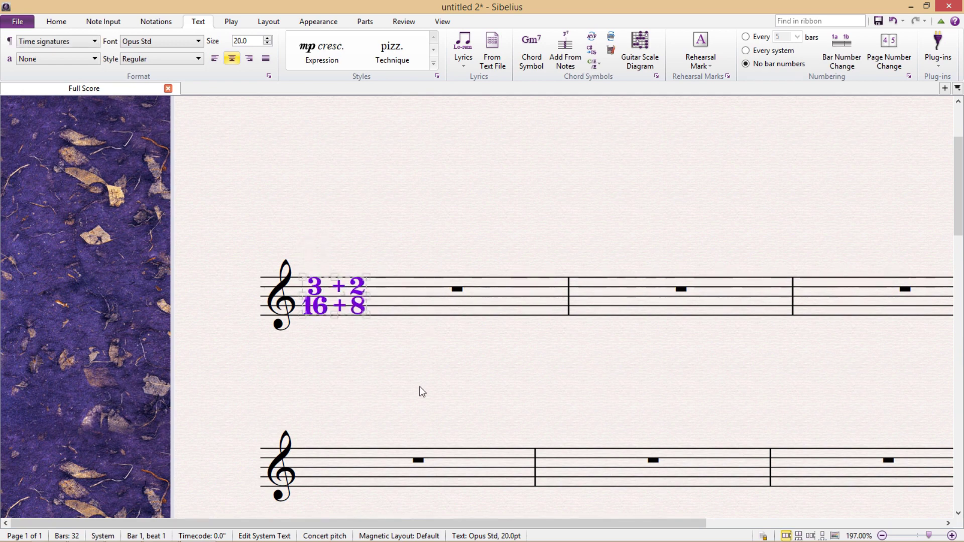
key("Escape")
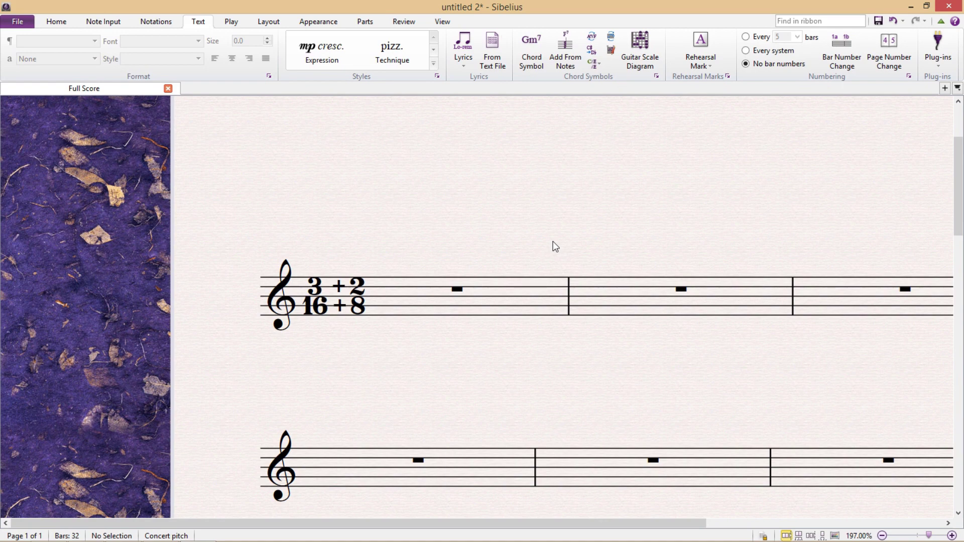
Step: Create a copy of the Time signatures text style named 'Time signatures fake'
left_click_drag(547, 243, 471, 249)
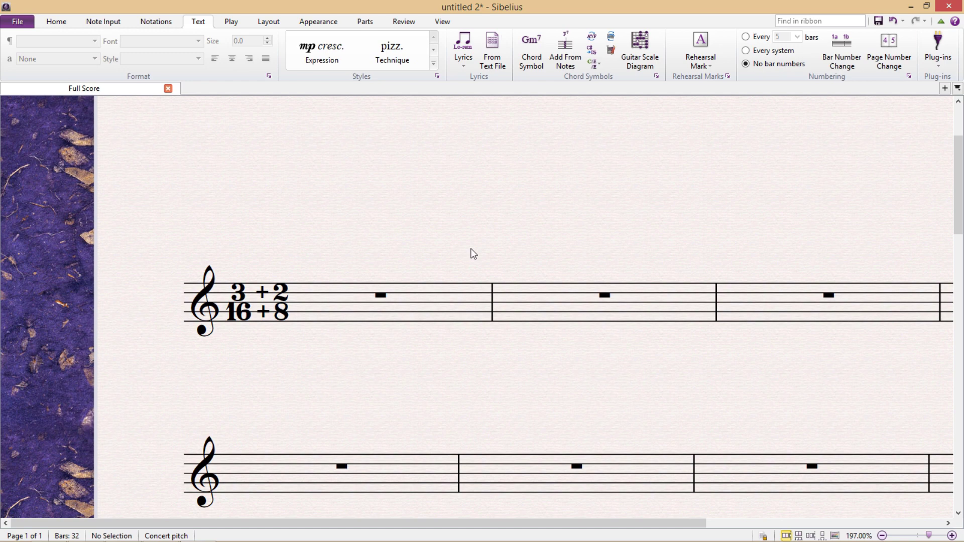
left_click(436, 76)
scroll(476, 253, "down", 20)
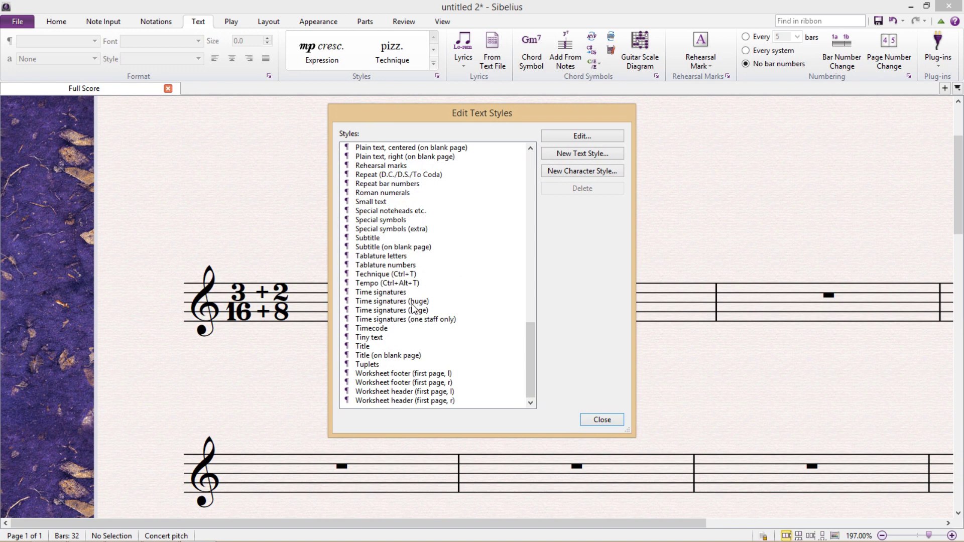
left_click(410, 293)
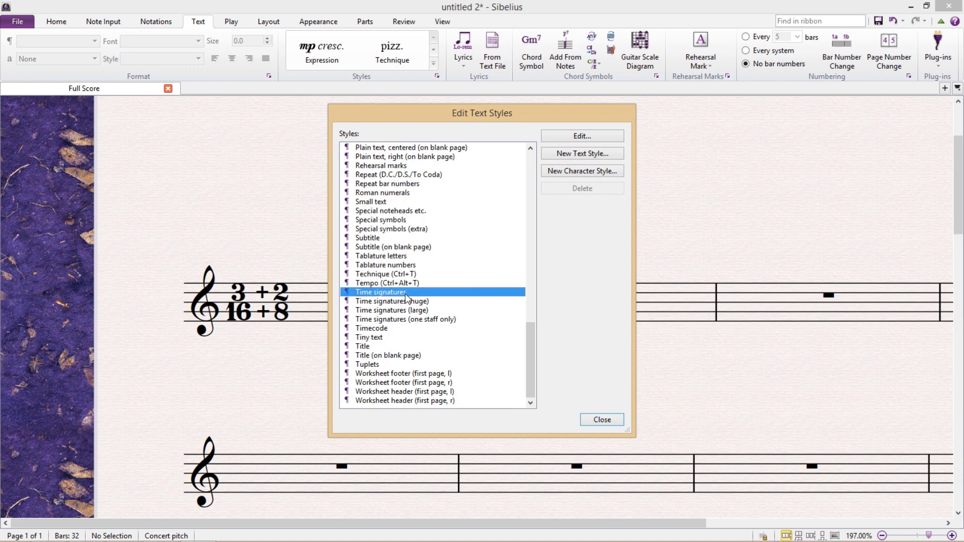
left_click(605, 150)
left_click(564, 297)
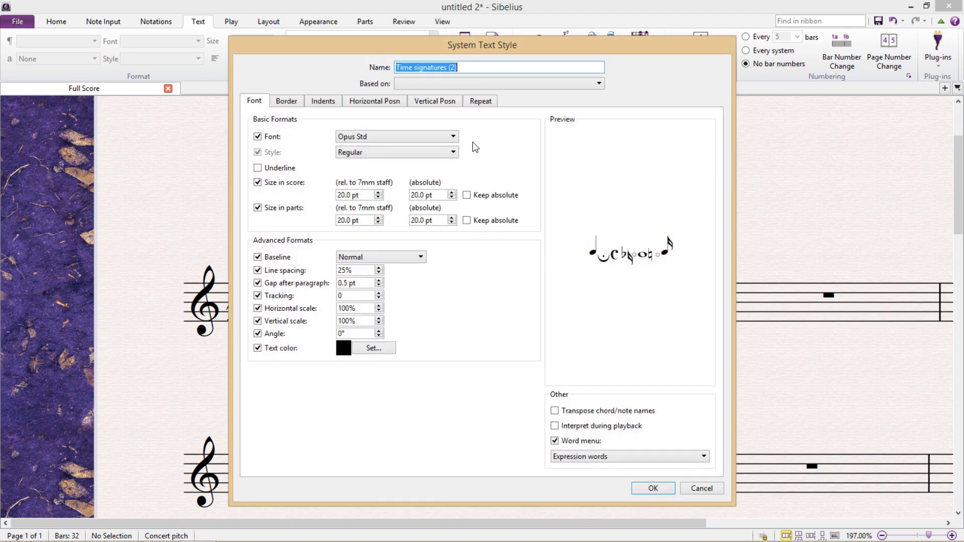
left_click(474, 65)
key("shift+Left")
key("shift+Left")
key("shift+Left")
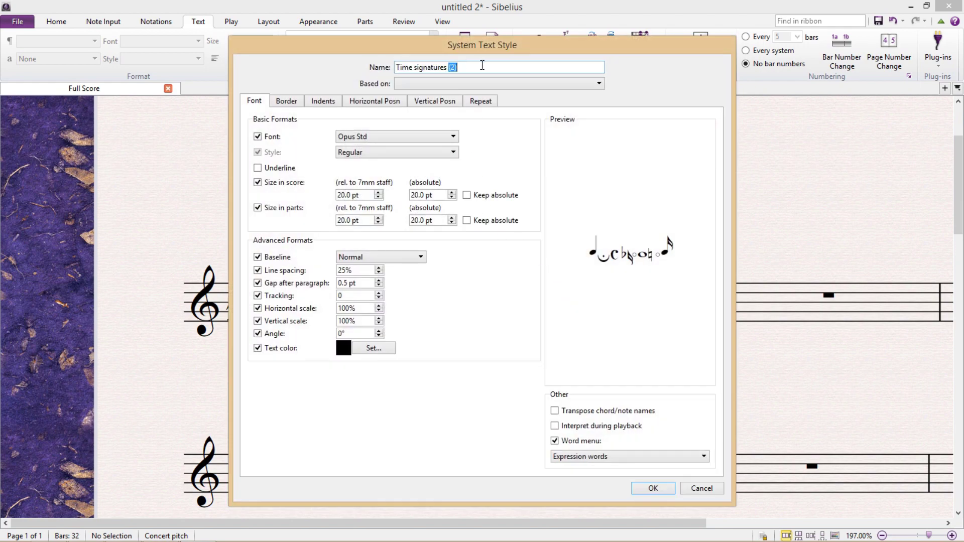
type("fake")
Step: Set the new style's line spacing to 13%, save it, and close the styles editor
double_click(361, 272)
left_click(350, 270)
key("BackSpace")
key("BackSpace")
type("13")
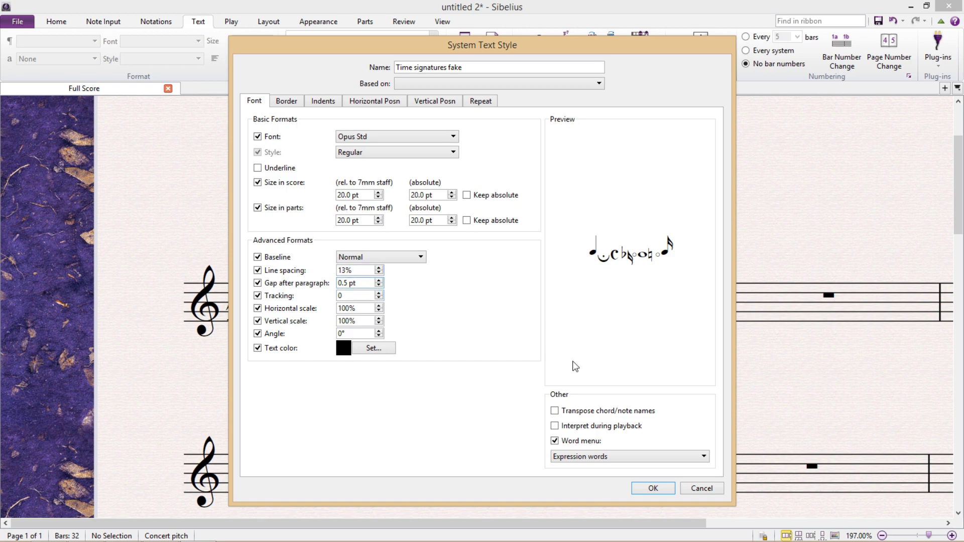
left_click(653, 489)
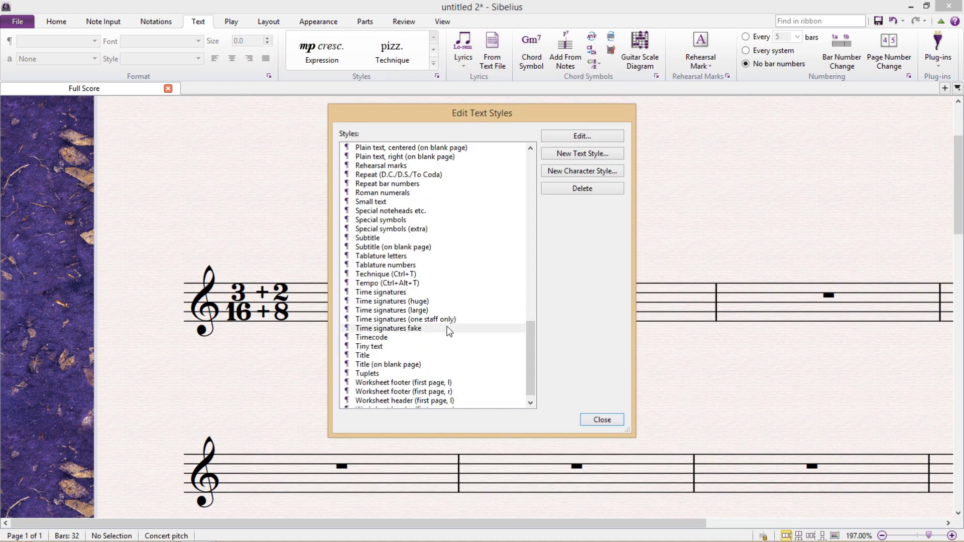
left_click(596, 420)
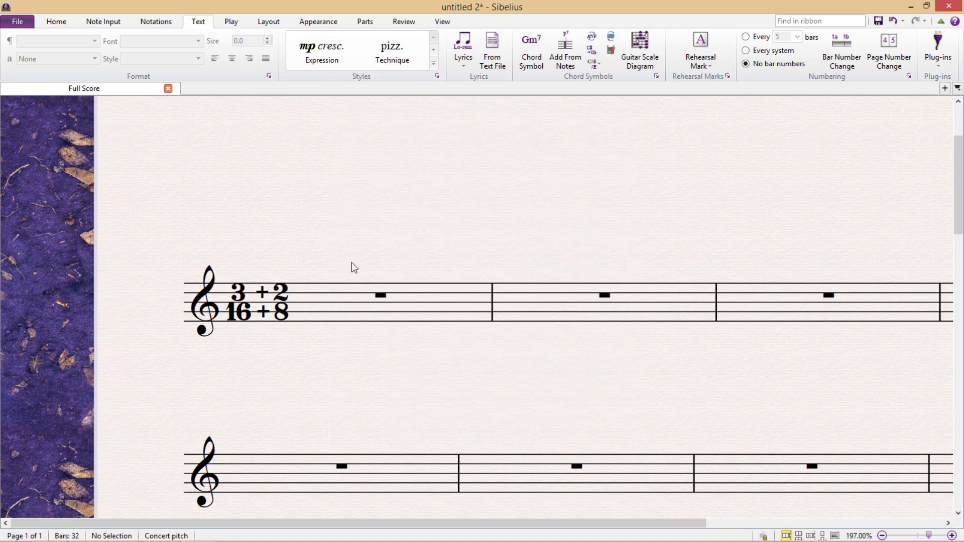
Step: Apply the Time signatures fake style to the time-signature text
left_click(280, 303)
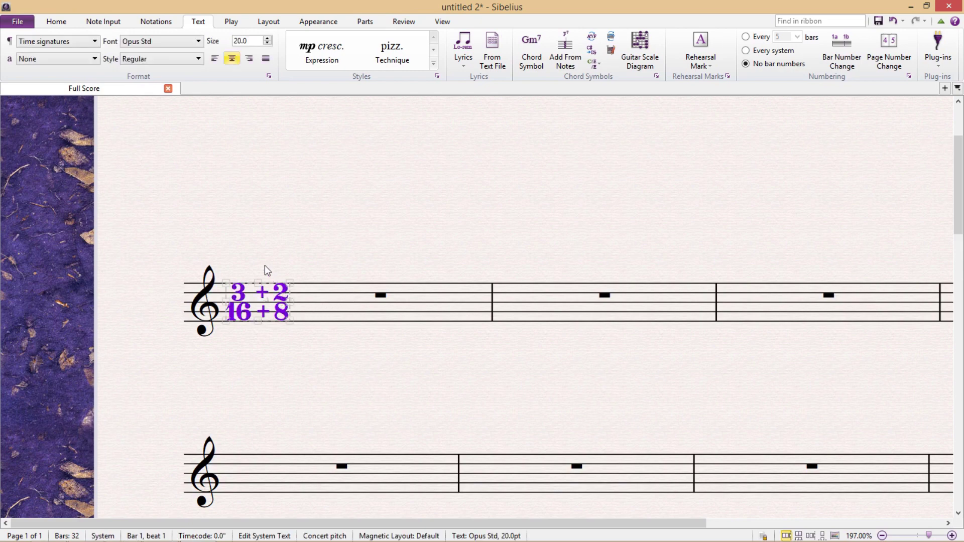
left_click(94, 41)
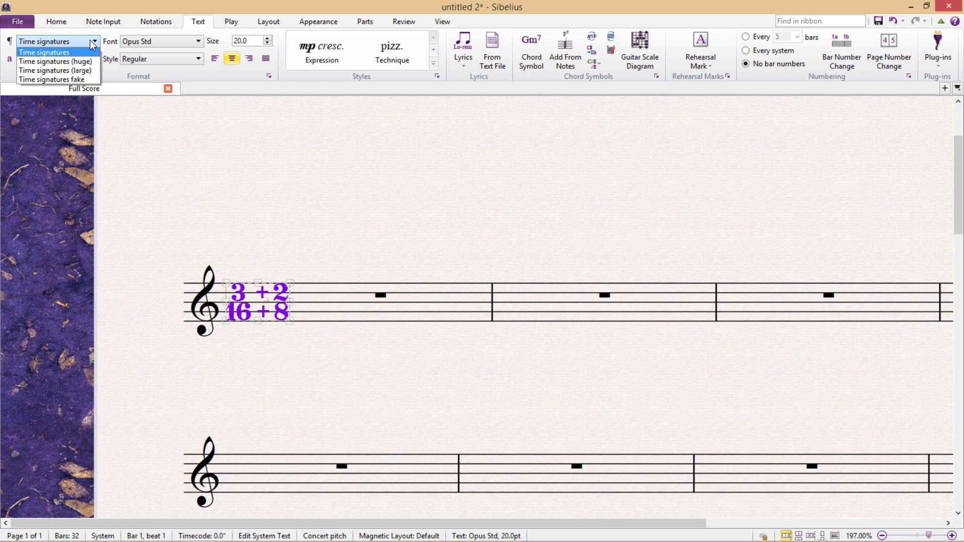
left_click(90, 80)
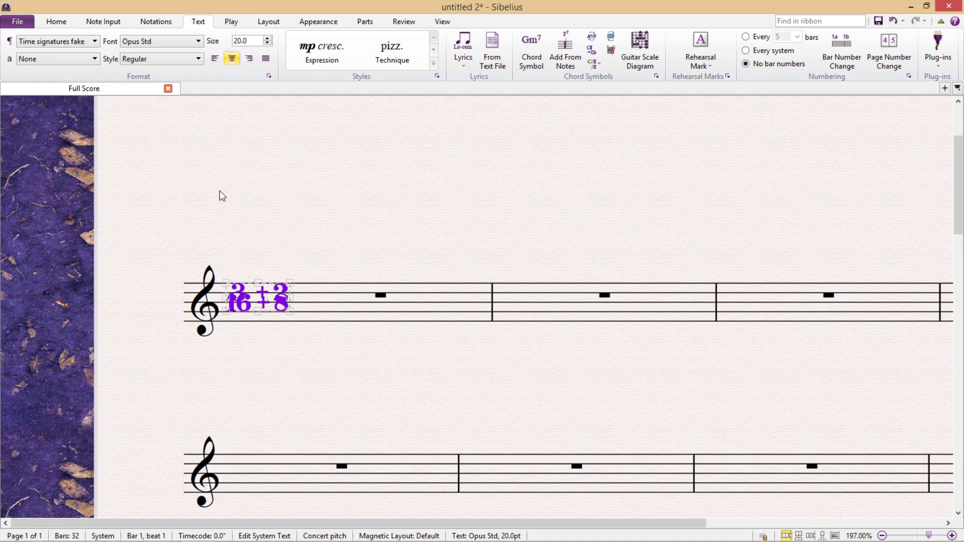
left_click(322, 255)
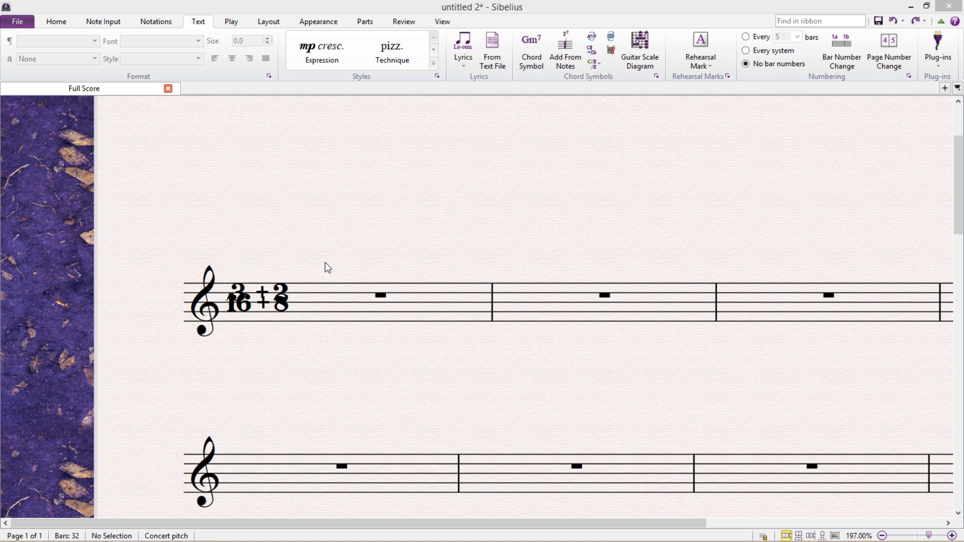
Step: Retype the time-signature text as 3 + 2 over 16 8 with one central plus sign
double_click(280, 290)
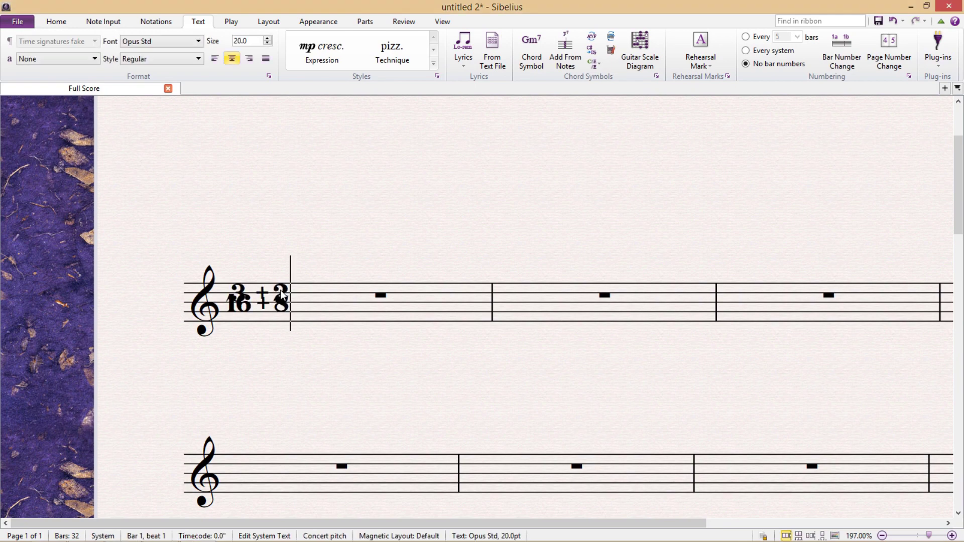
key("BackSpace")
key("BackSpace")
key("BackSpace")
key("BackSpace")
key("BackSpace")
key("BackSpace")
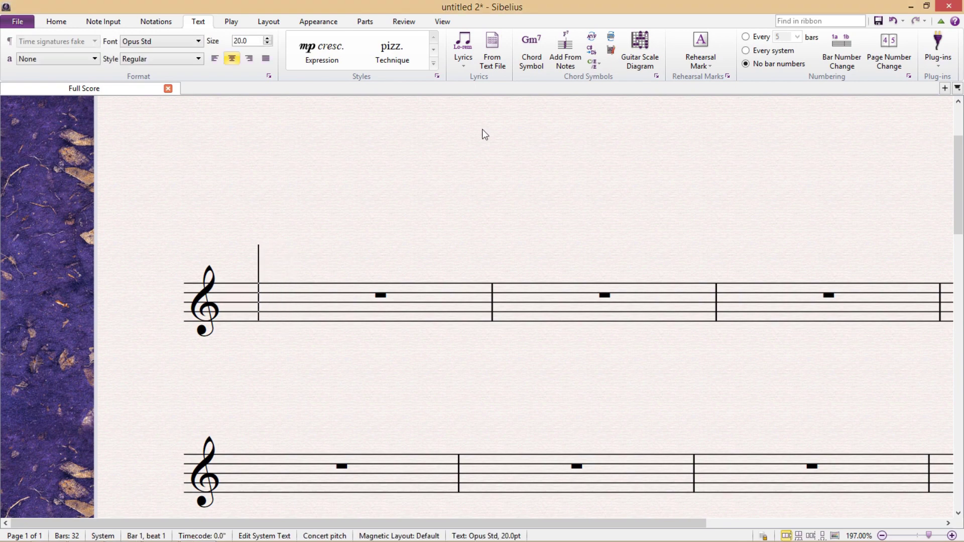
type("3  2")
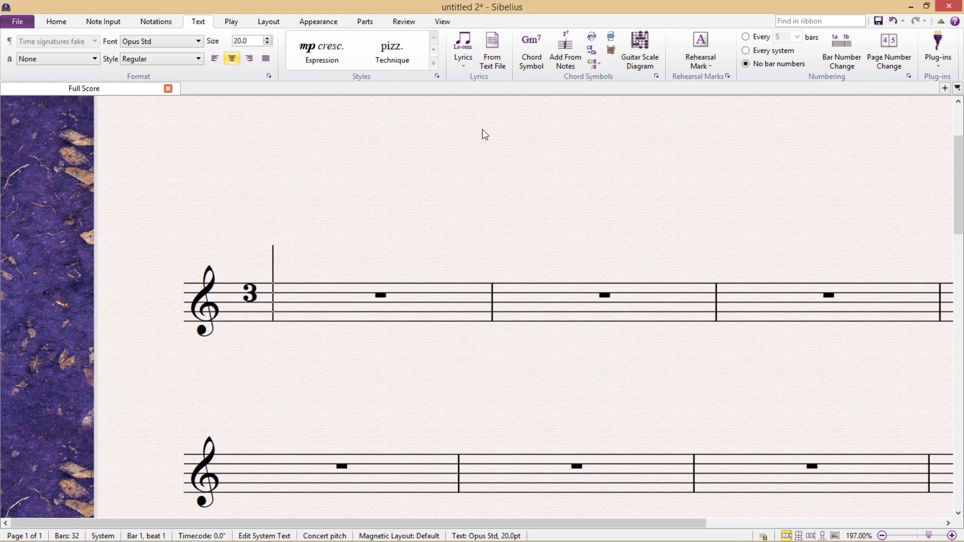
key("Left")
key("Left")
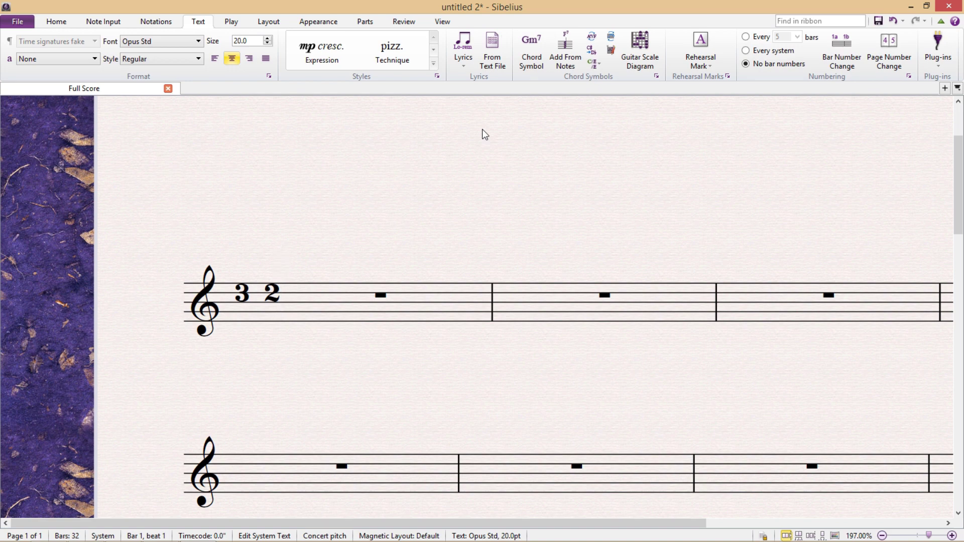
type("+")
key("Left")
key("Down")
type("16 8")
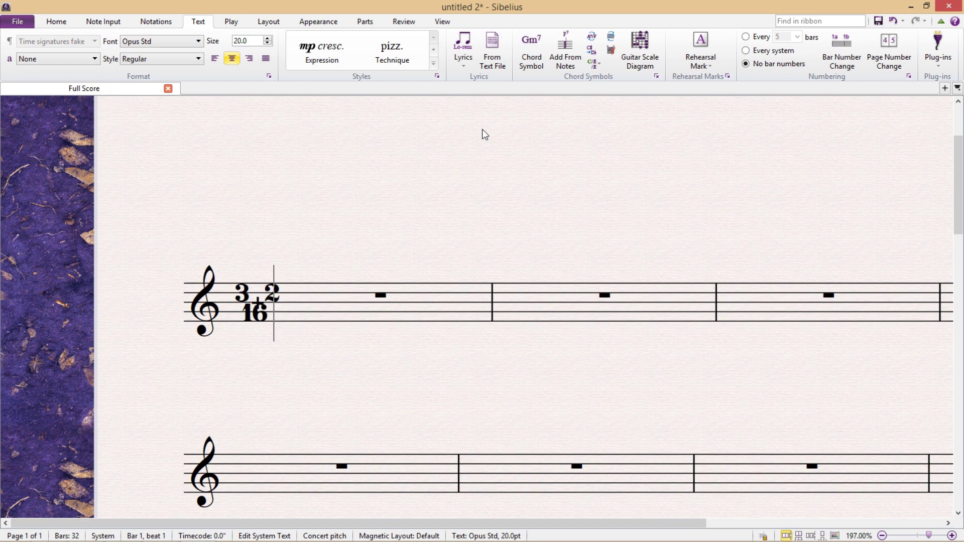
key("BackSpace")
type("8")
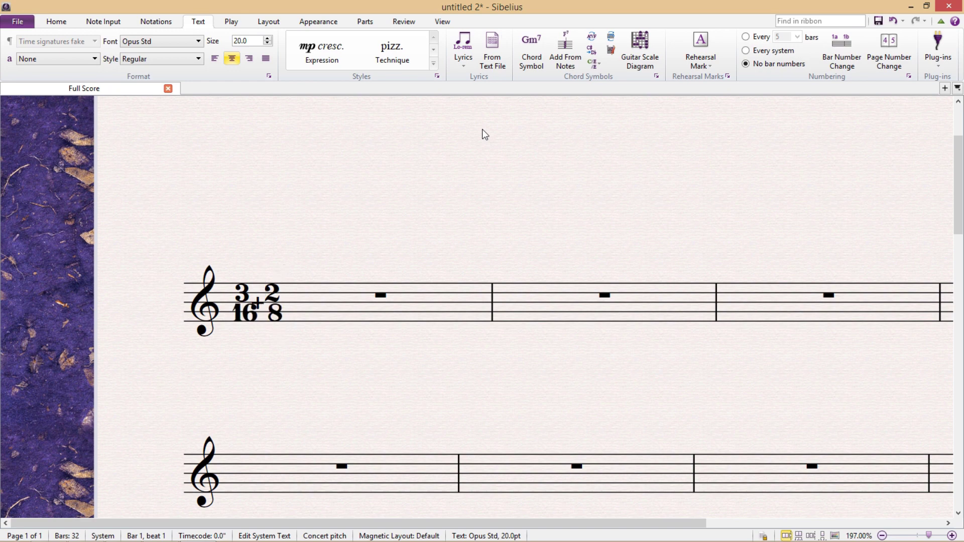
left_click(383, 395)
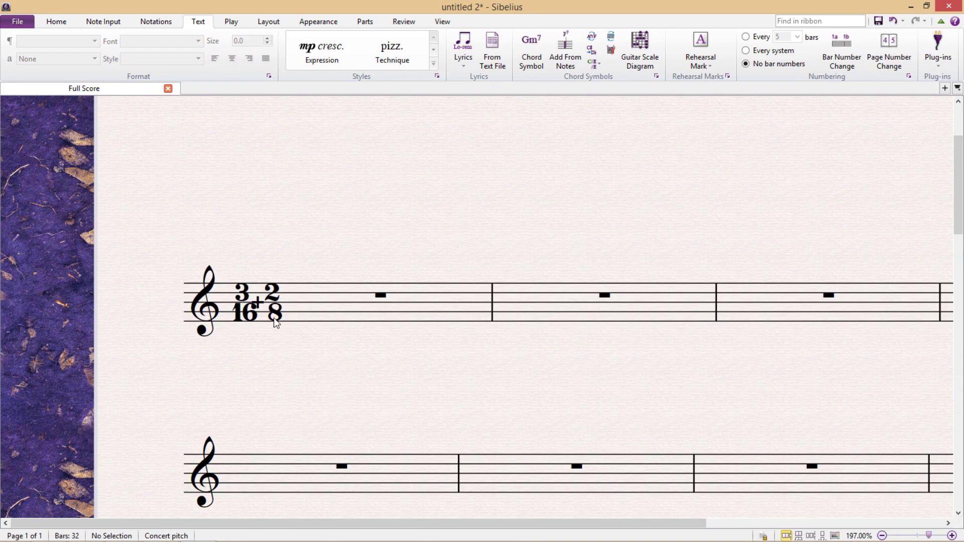
Step: Recheck the text's denominator line, then zoom in and pan to the page's left edge
double_click(258, 297)
left_click(258, 296)
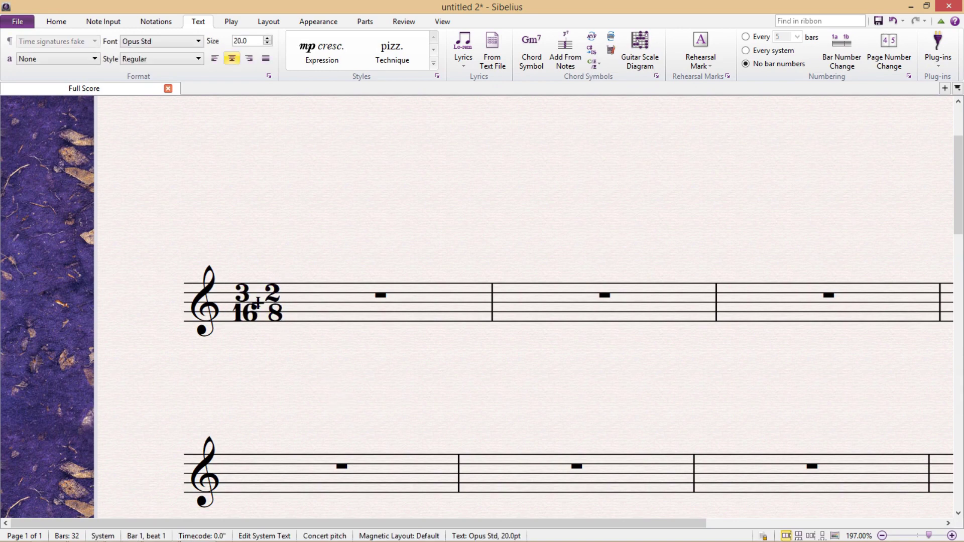
key("Home")
key("Right")
key("Right")
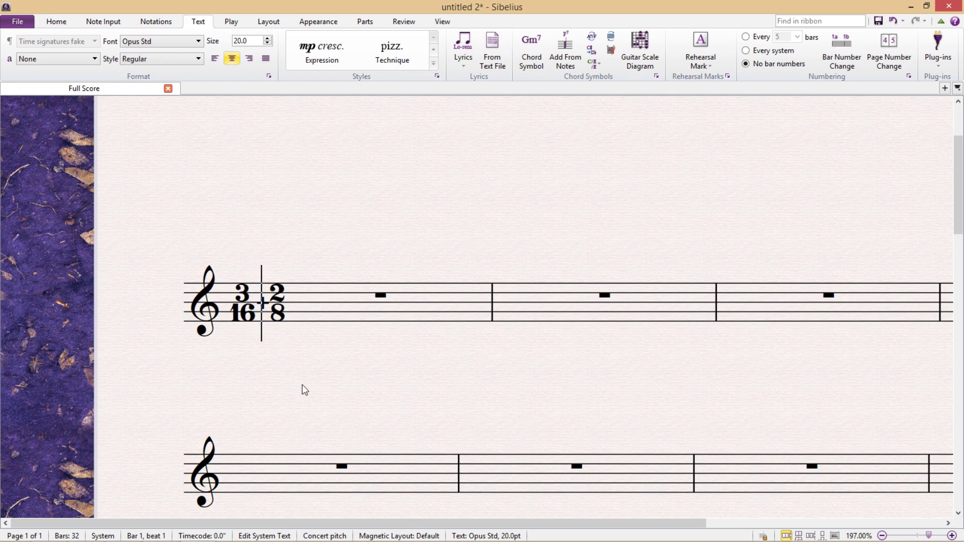
key("Escape")
key("ctrl+equal")
left_click_drag(243, 378, 426, 380)
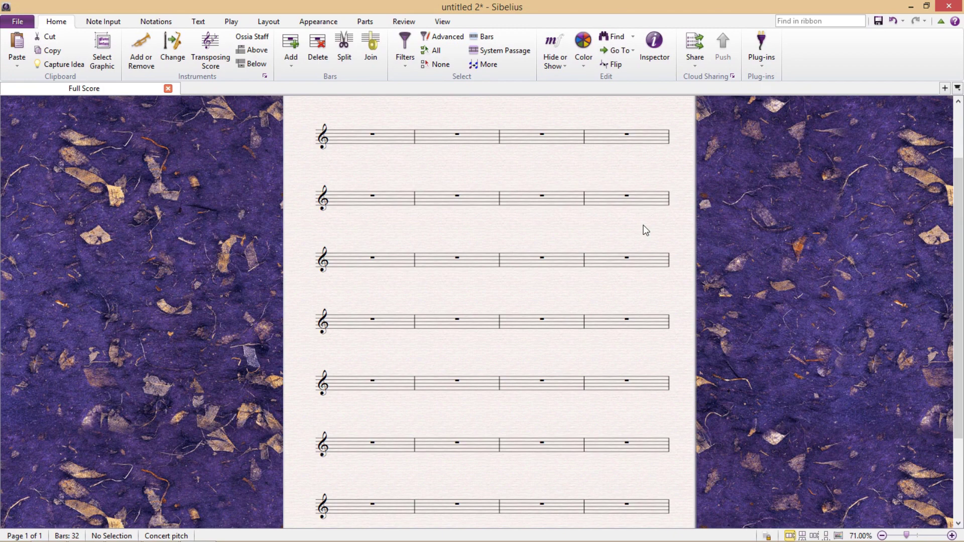
Step: Select bar 1 and run Insert Bars With Multiple Time Signatures with pattern 3/4 9/8 3/16*4
left_click(388, 138)
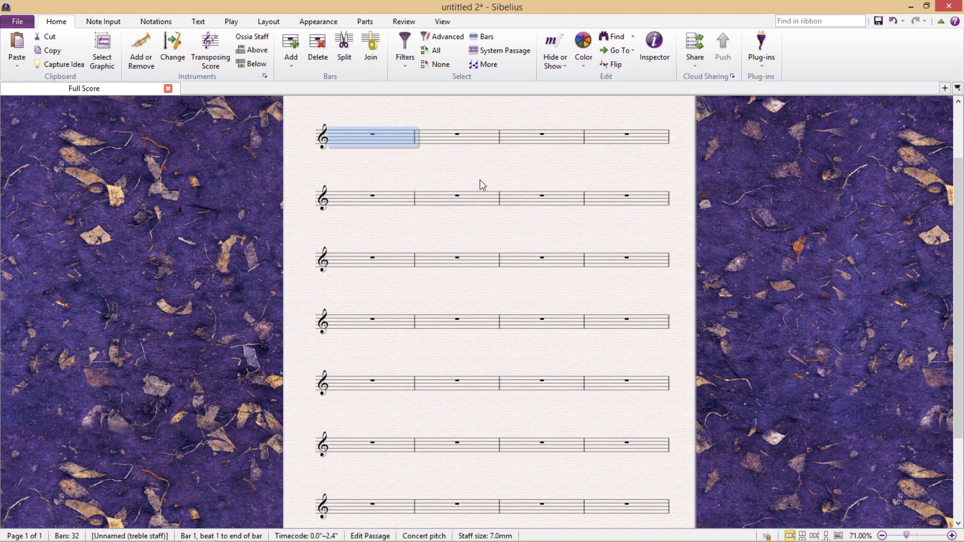
left_click(762, 56)
scroll(819, 301, "down", 20)
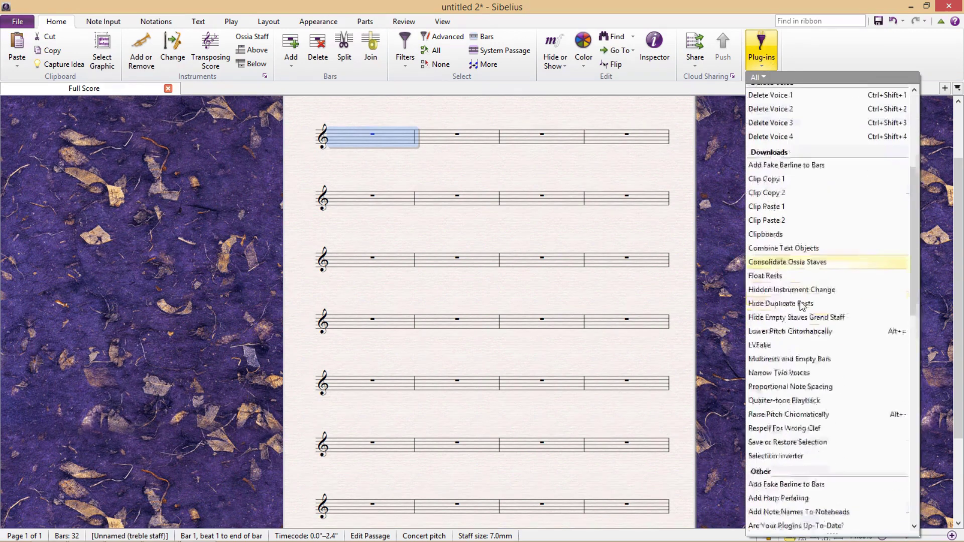
scroll(801, 320, "down", 2)
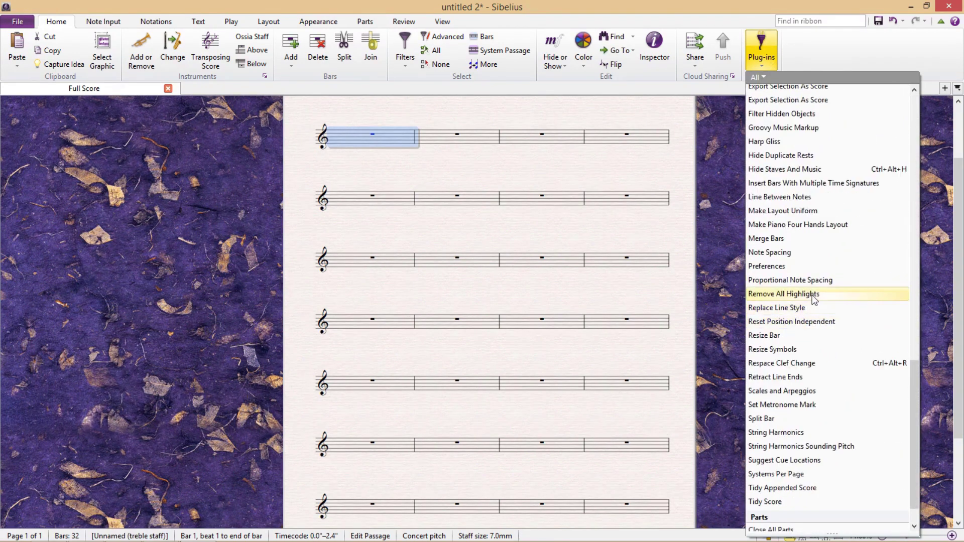
left_click(893, 181)
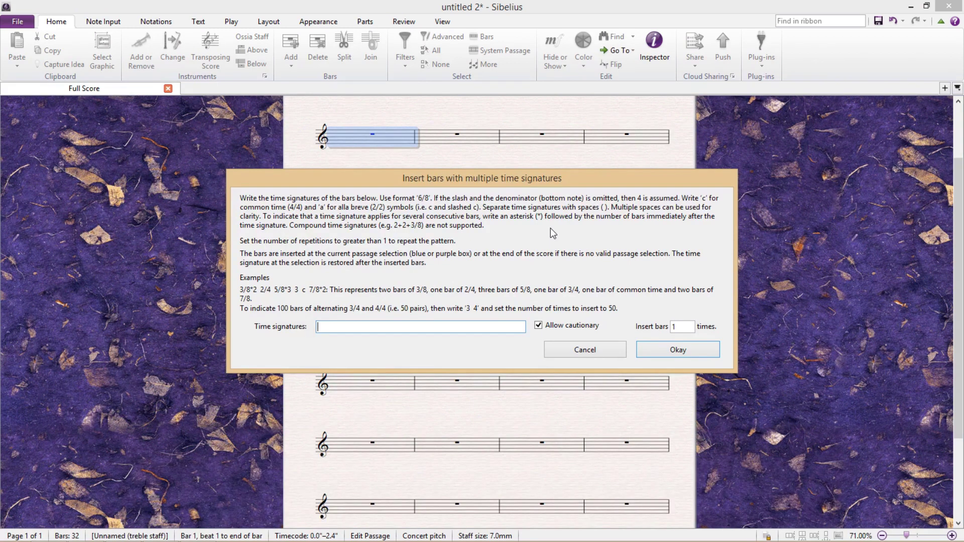
type("3/4 9/8 3/16*4")
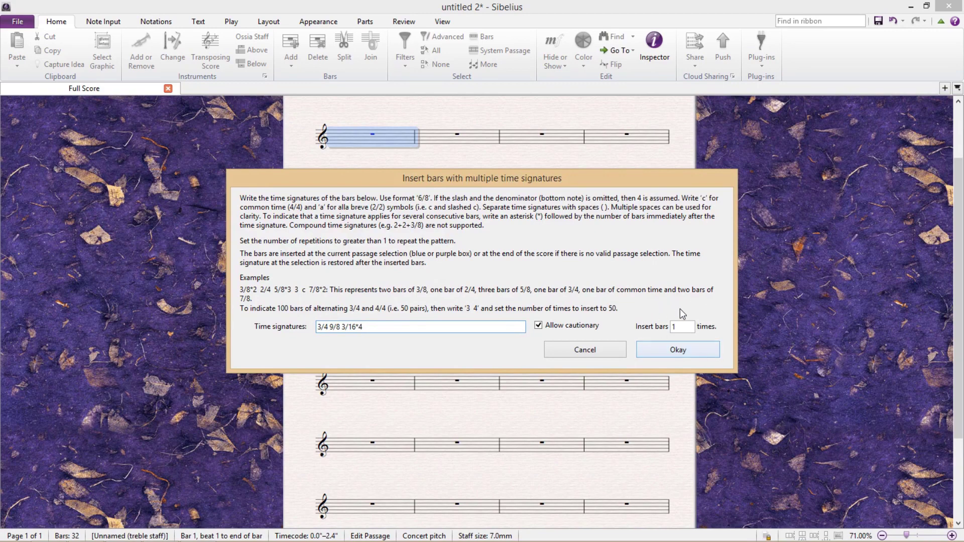
key("Tab")
key("Tab")
Step: Insert the bars cycling 3/4, 9/8 and four 3/16 bars, then zoom in to review them
left_click(689, 348)
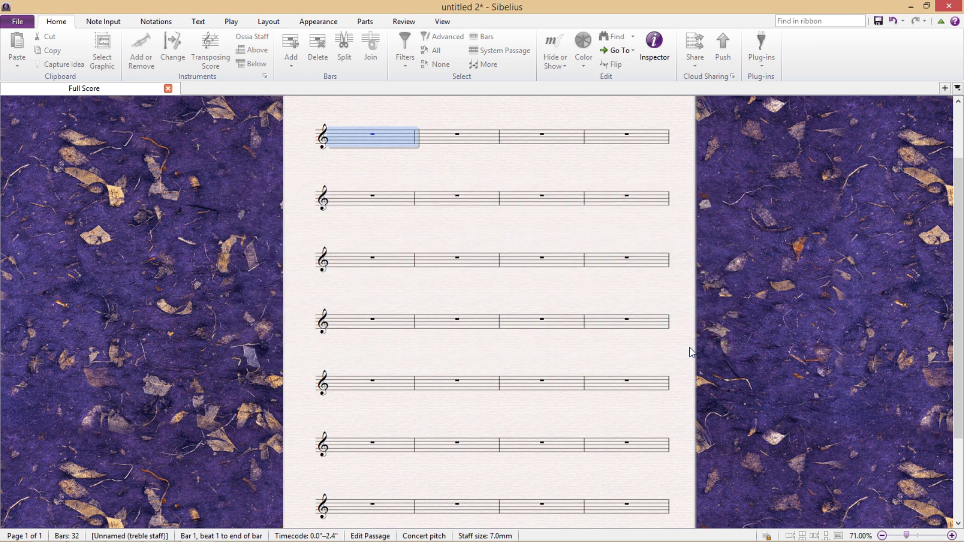
left_click_drag(692, 357, 703, 383)
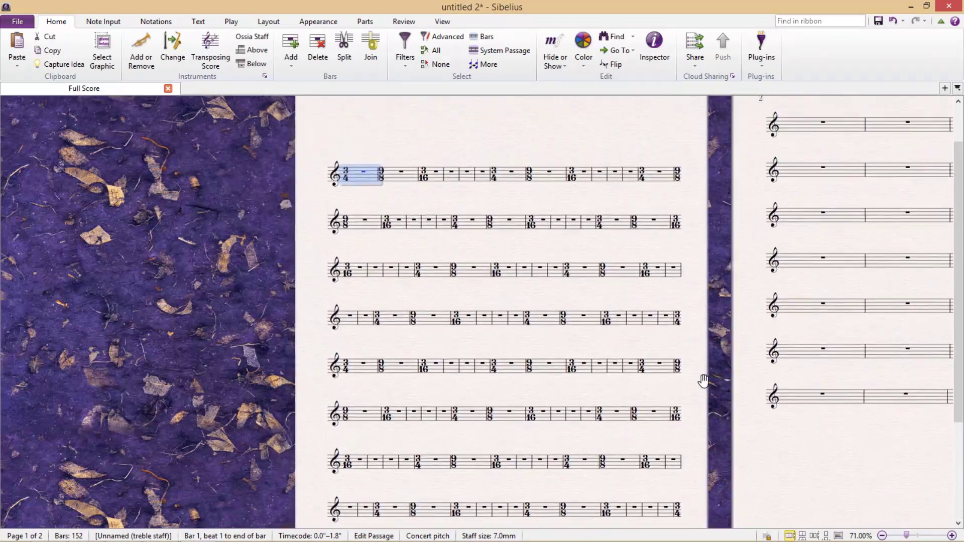
key("Escape")
key("ctrl+plus")
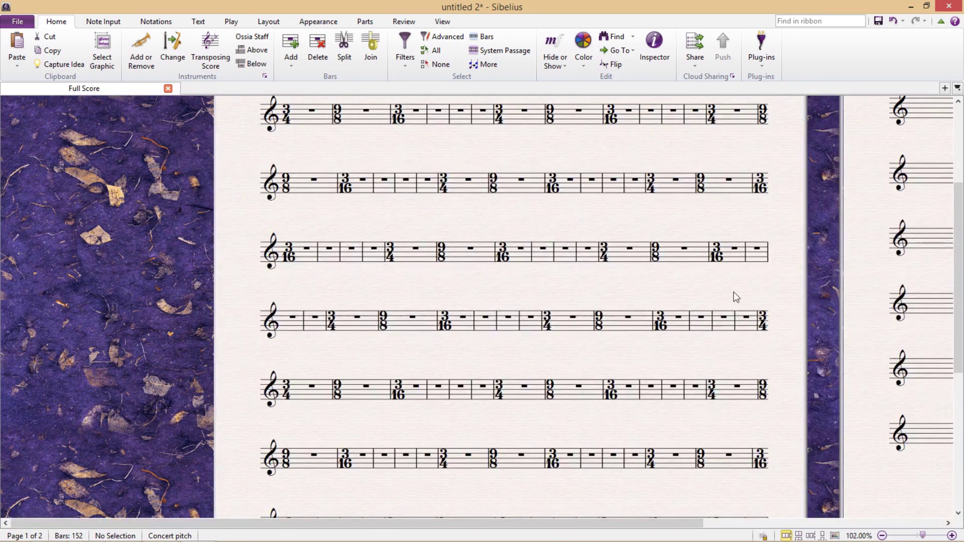
left_click_drag(731, 297, 714, 359)
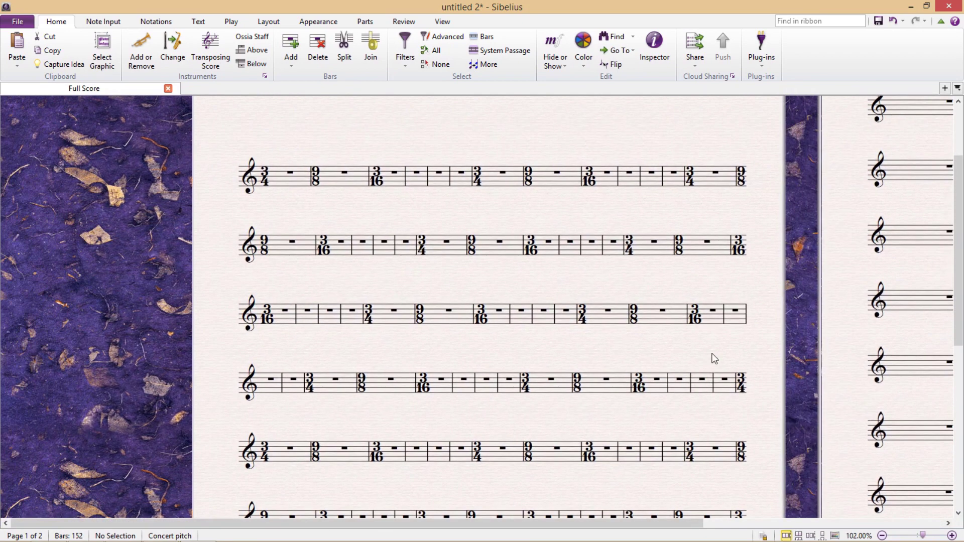